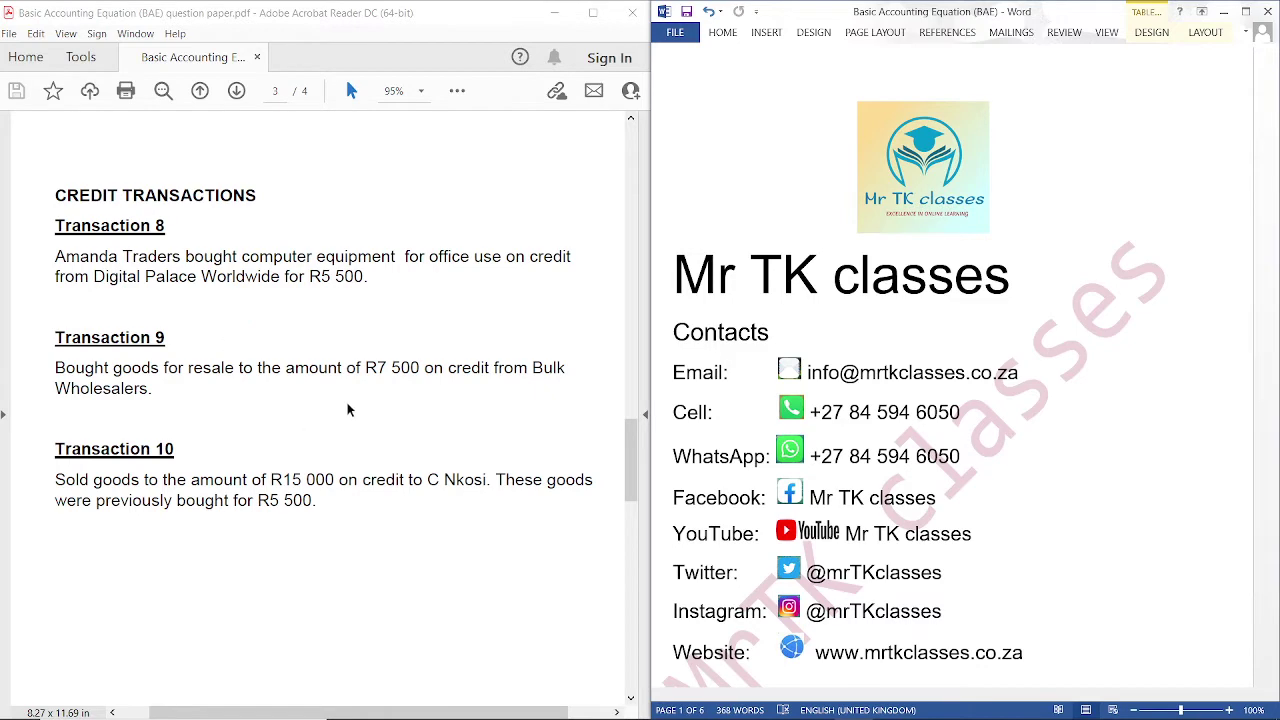
Review the question's introduction and credit transactions 8 to 10 alongside the completed accounting equation answers for transactions 1 to 7.
scroll(370, 408, up, 15)
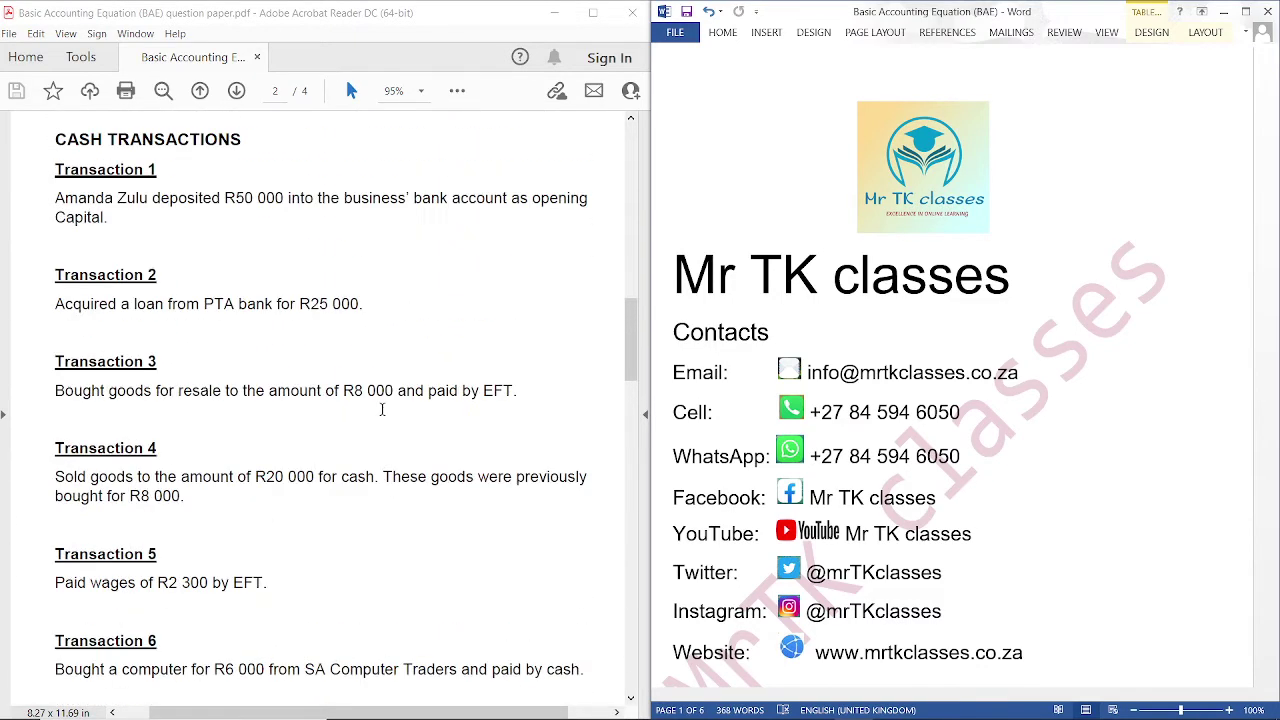
scroll(382, 412, up, 1)
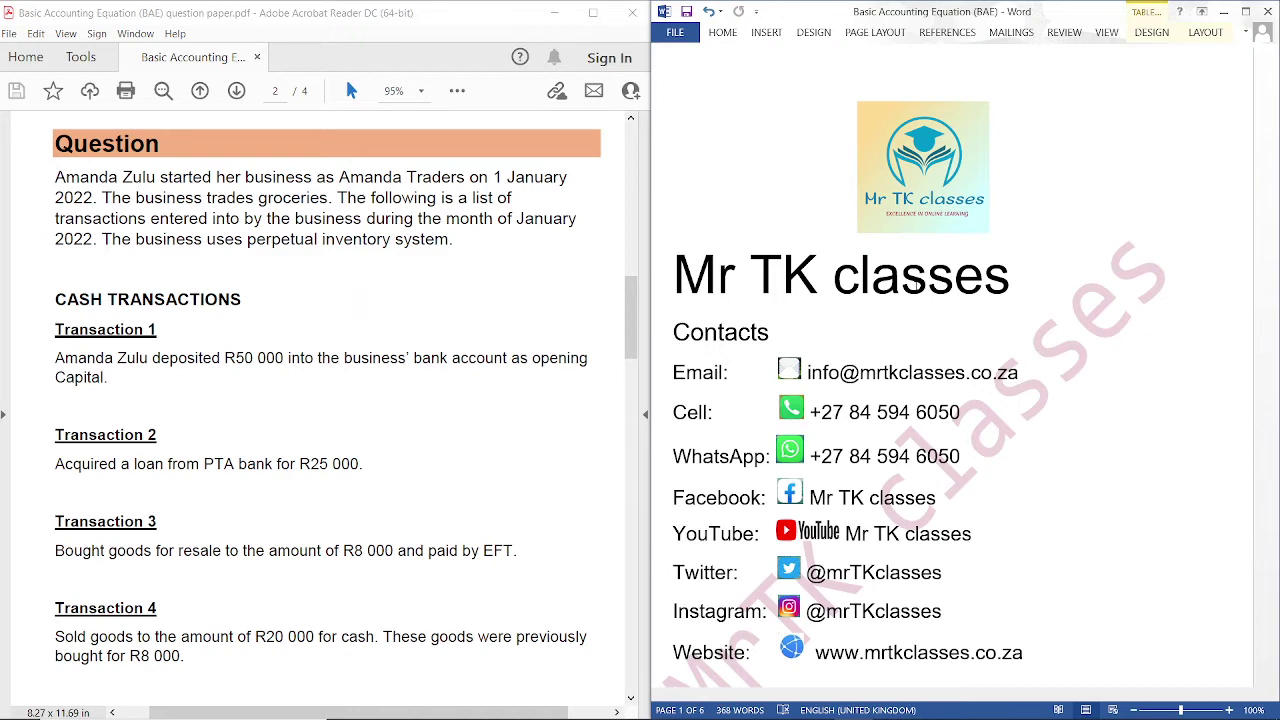
scroll(1061, 421, down, 15)
scroll(1061, 421, down, 4)
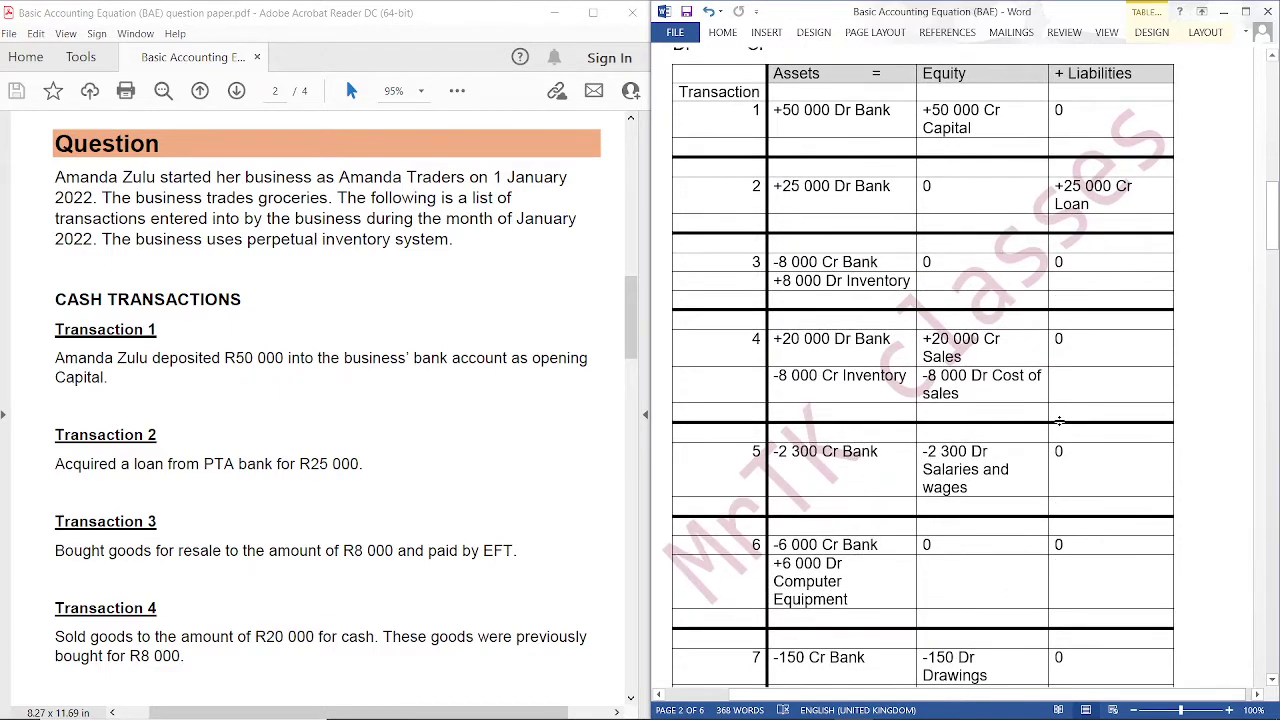
click(312, 306)
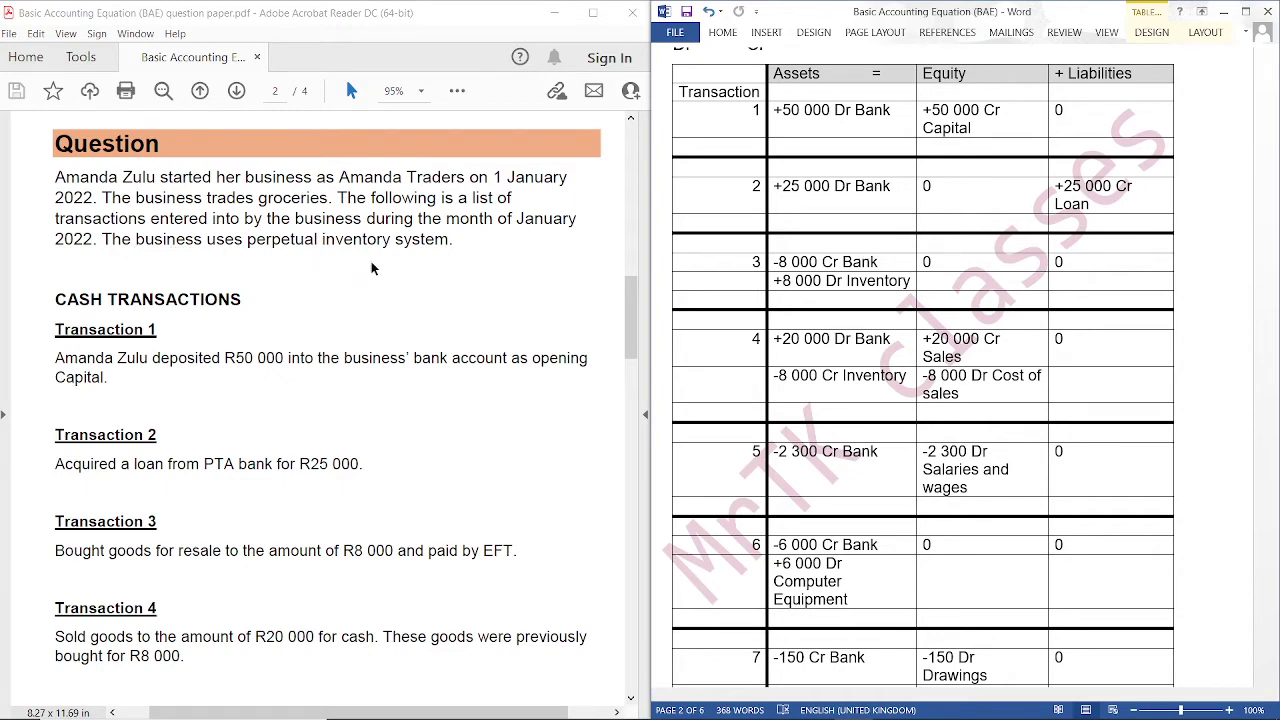
scroll(372, 261, down, 6)
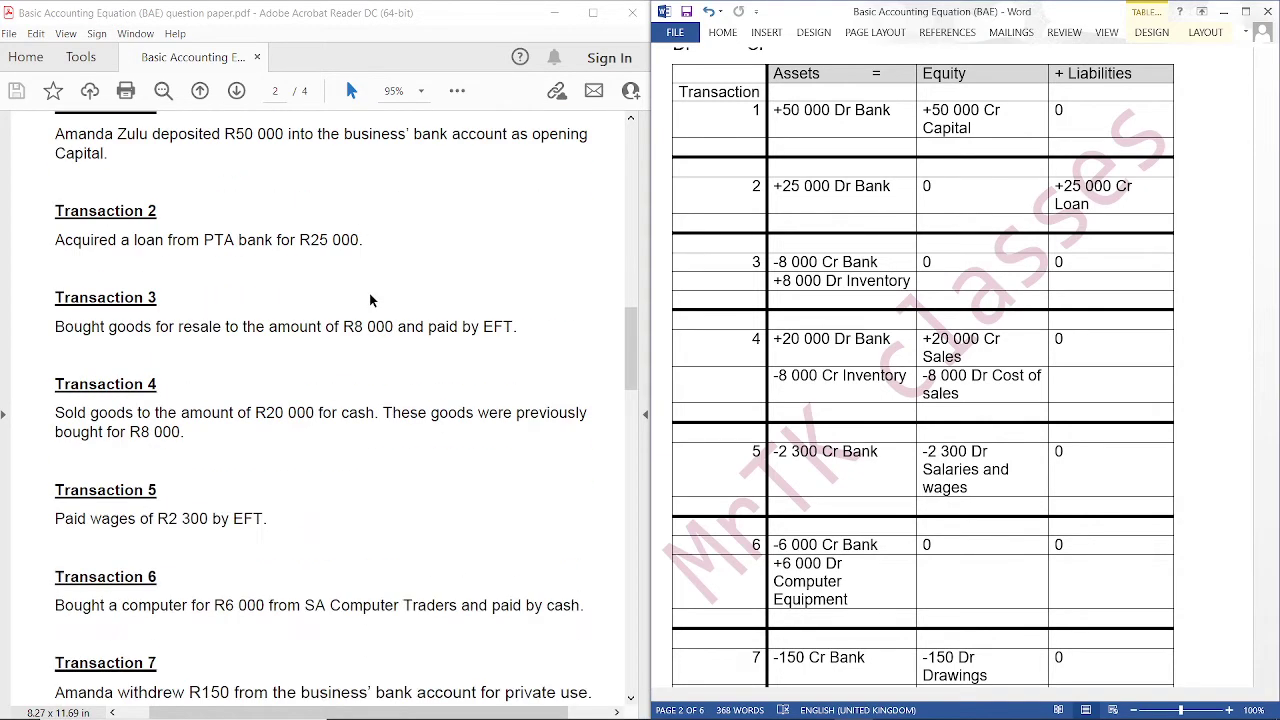
scroll(369, 298, down, 5)
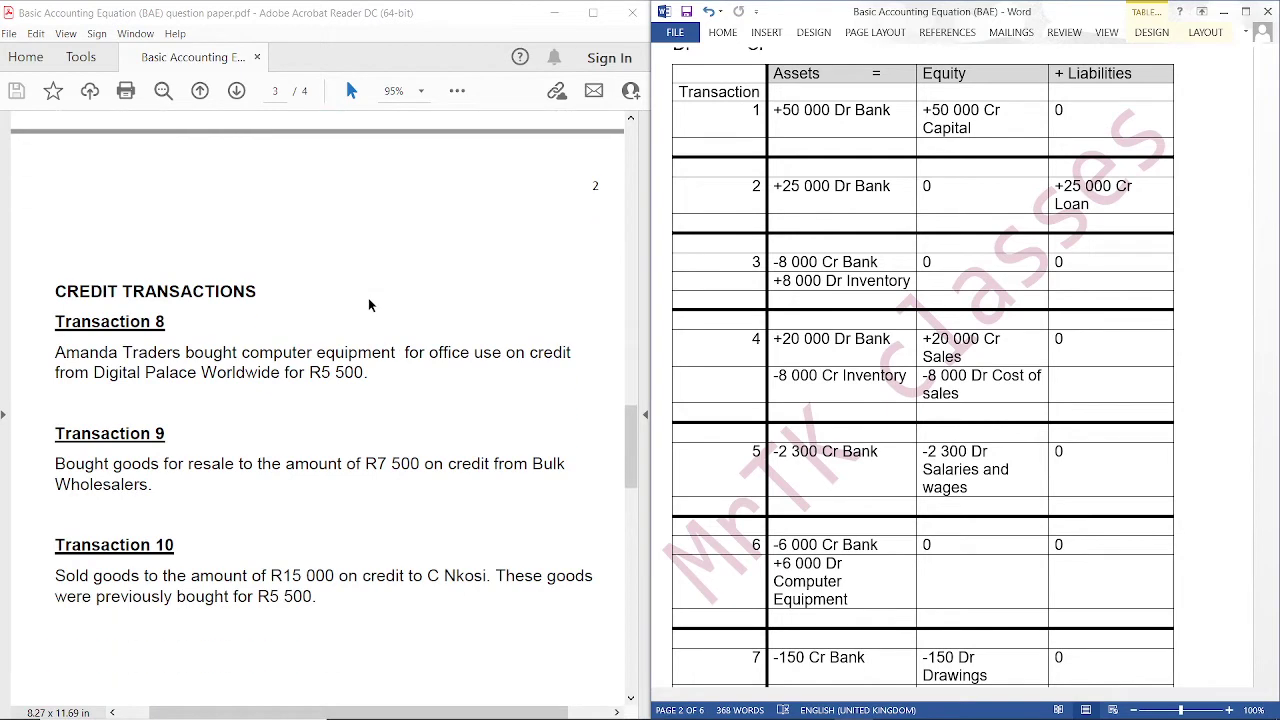
scroll(1060, 300, down, 13)
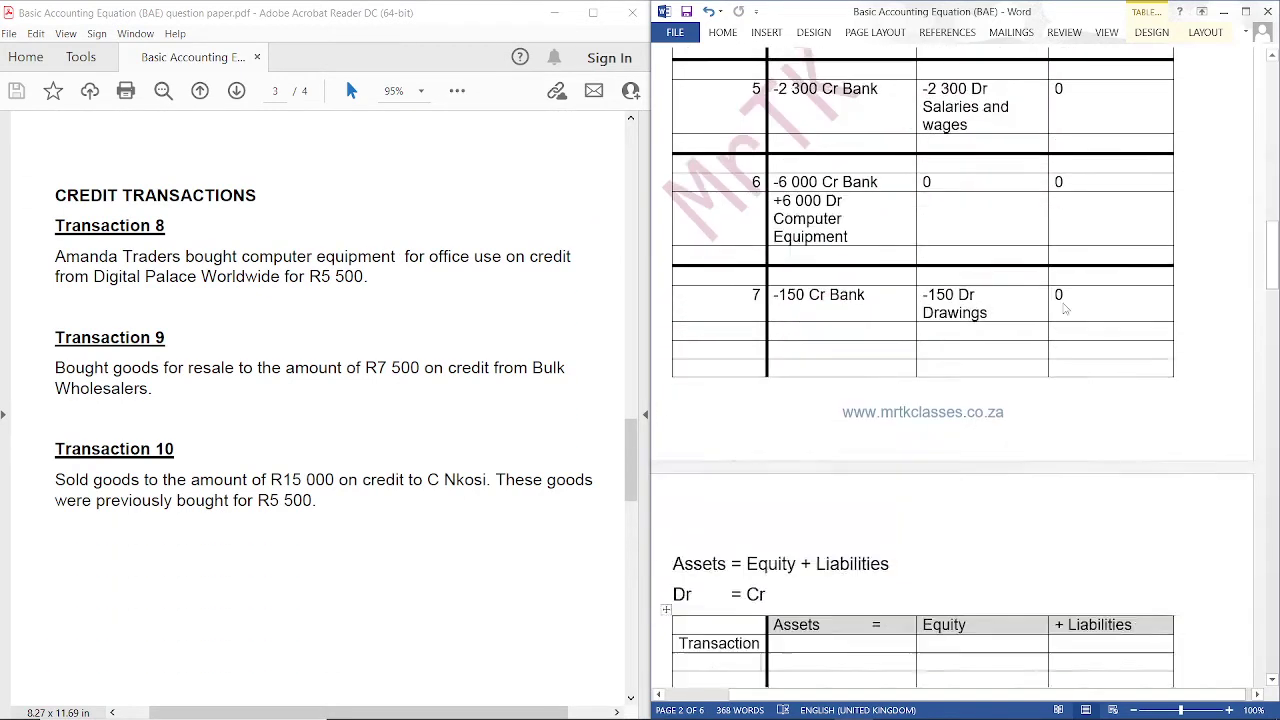
Review the debit and credit rules in the ledger, asset and liability account layouts, returning to the blank accounting equation table.
scroll(903, 355, down, 1)
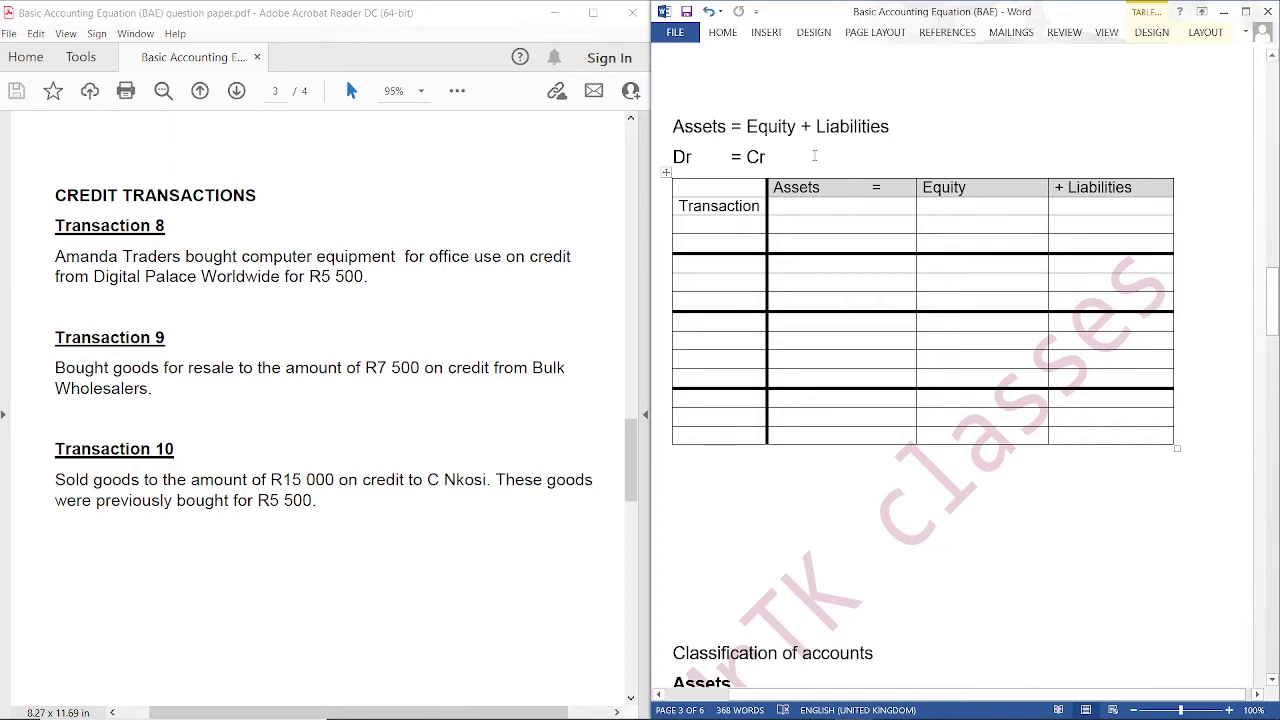
scroll(794, 283, down, 10)
scroll(932, 426, down, 10)
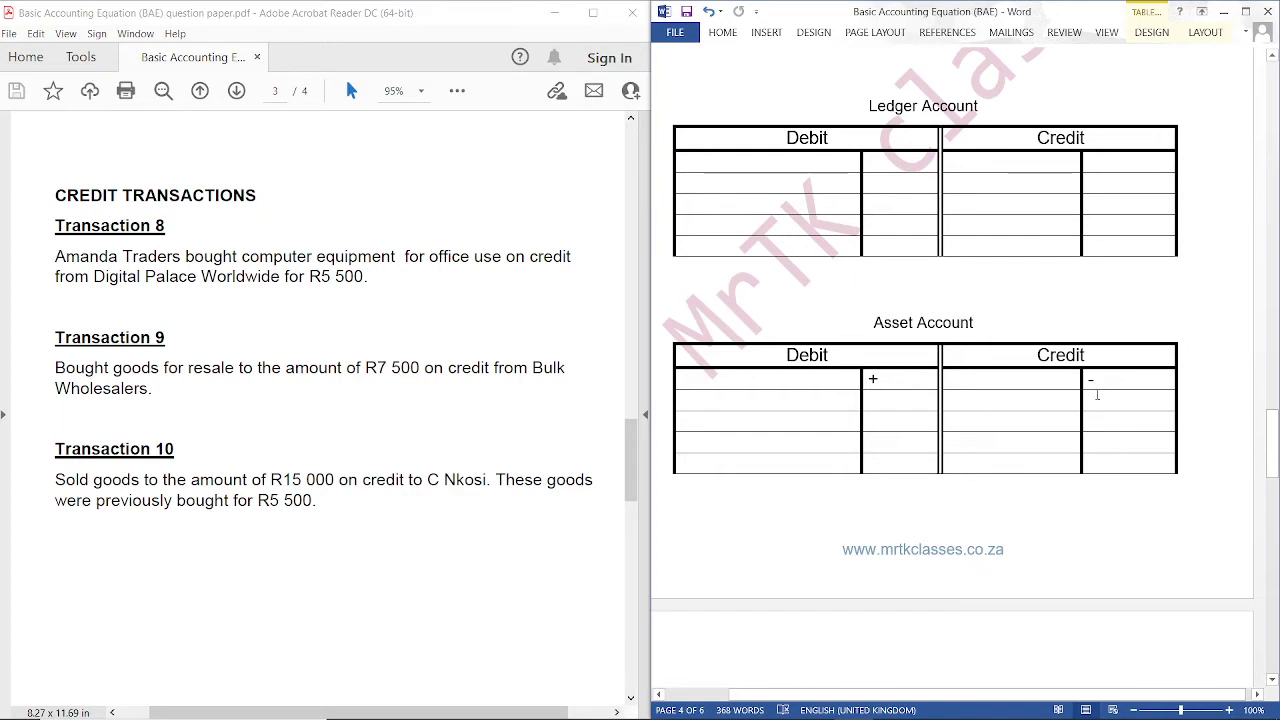
scroll(1013, 448, down, 5)
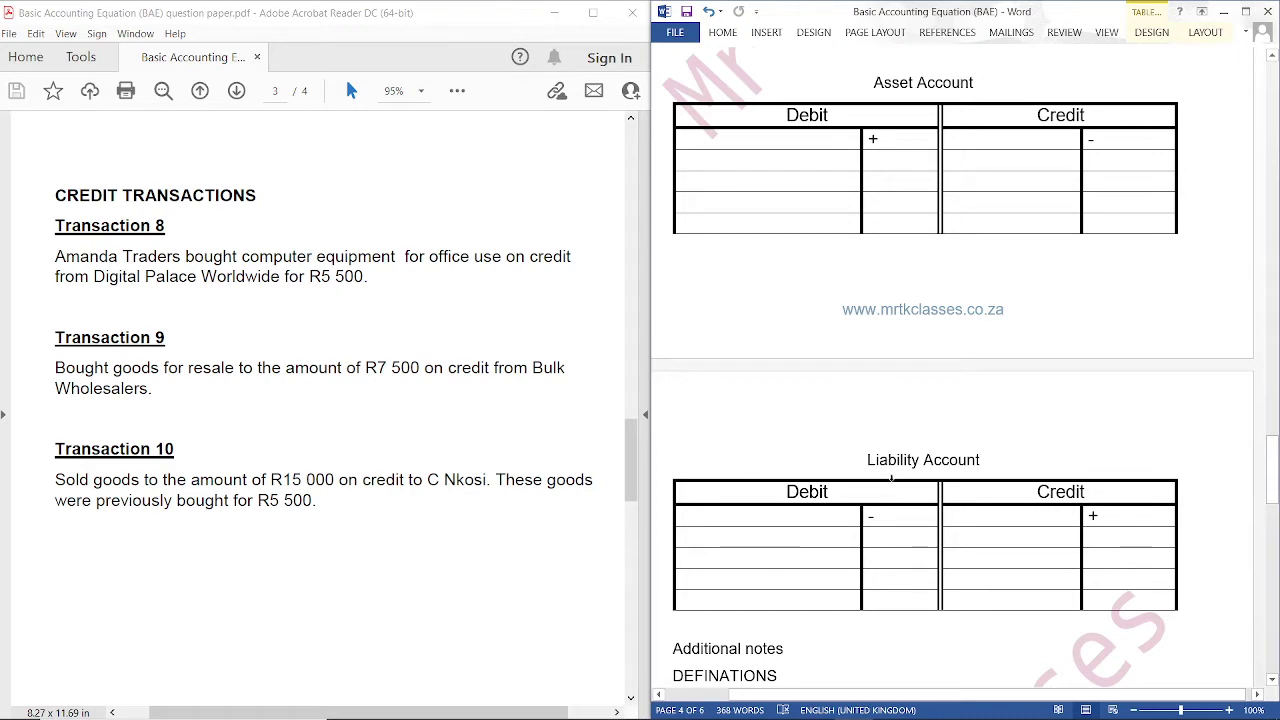
scroll(910, 395, up, 15)
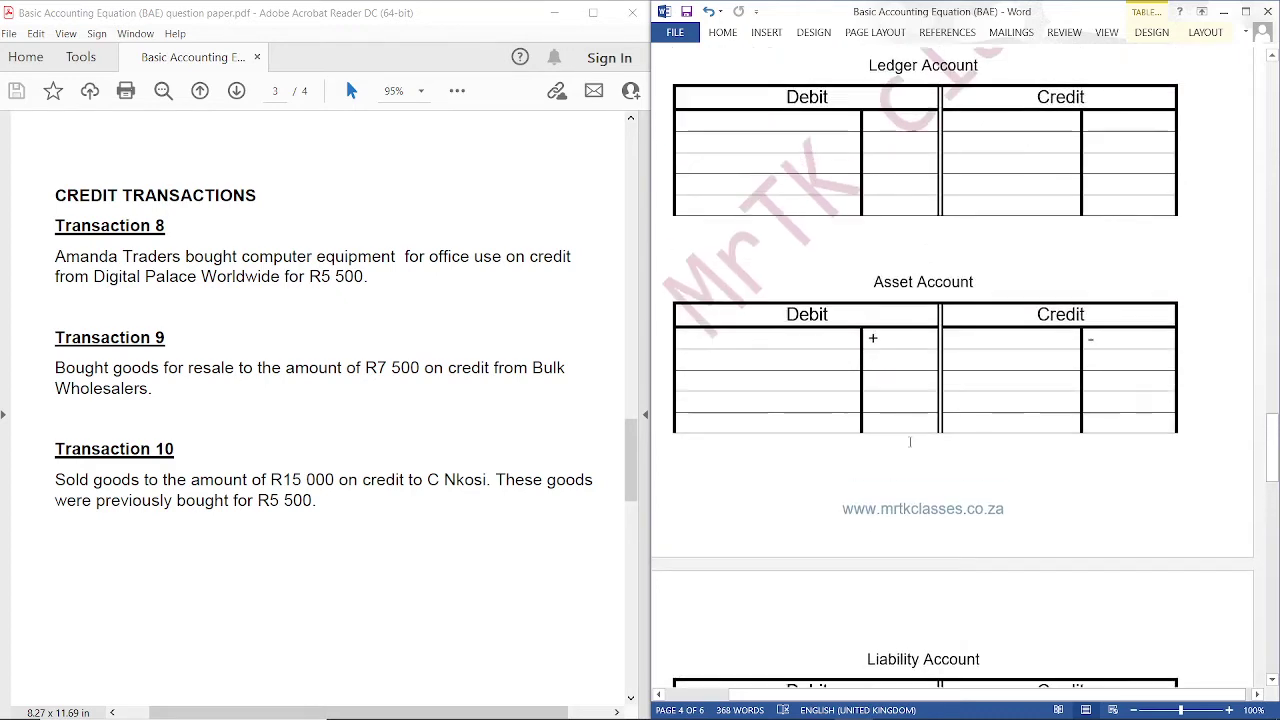
scroll(907, 458, up, 12)
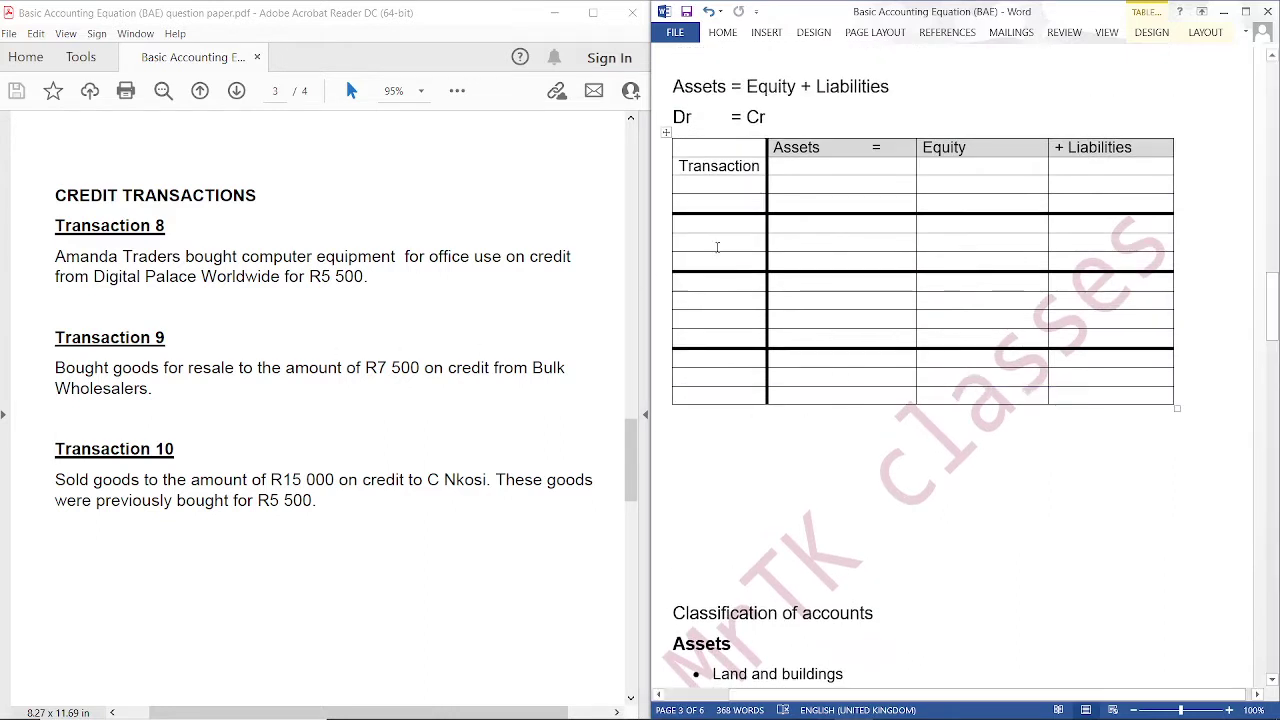
Number the first blank table row as transaction 8 and enter "+5 500 Dr Computer equipment" under Assets.
text(8)
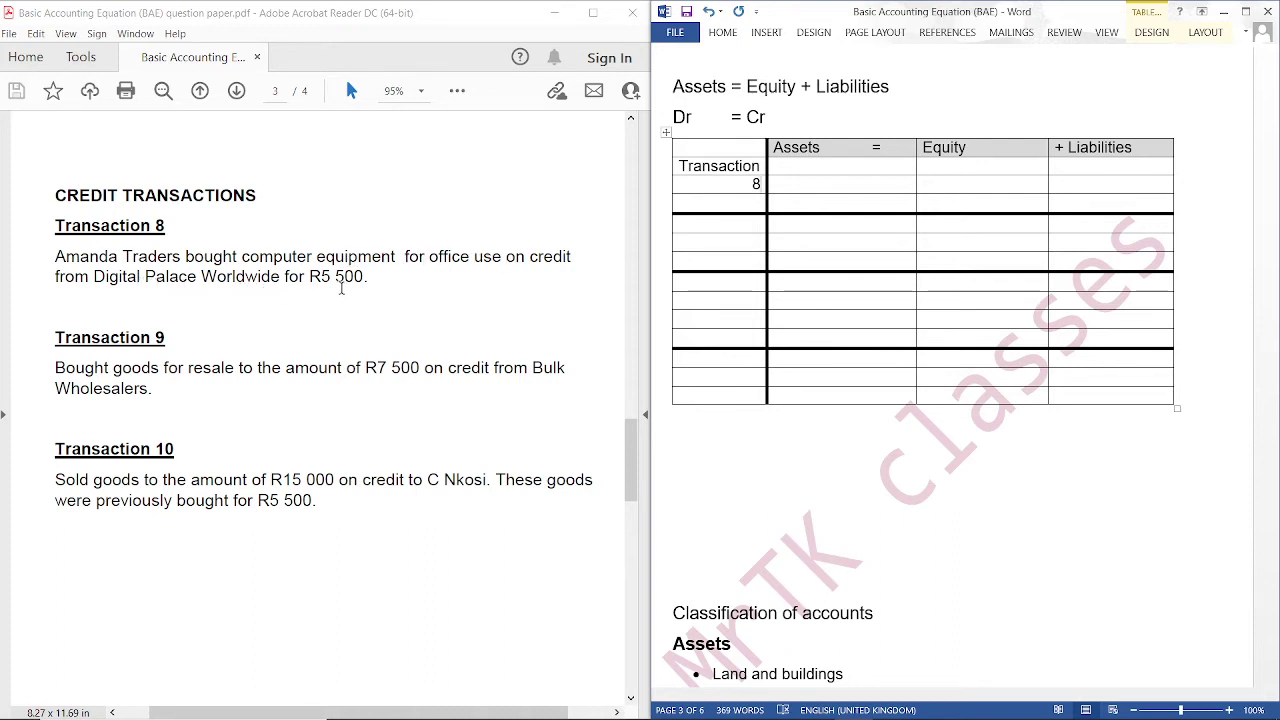
click(825, 180)
text(+ 5 500)
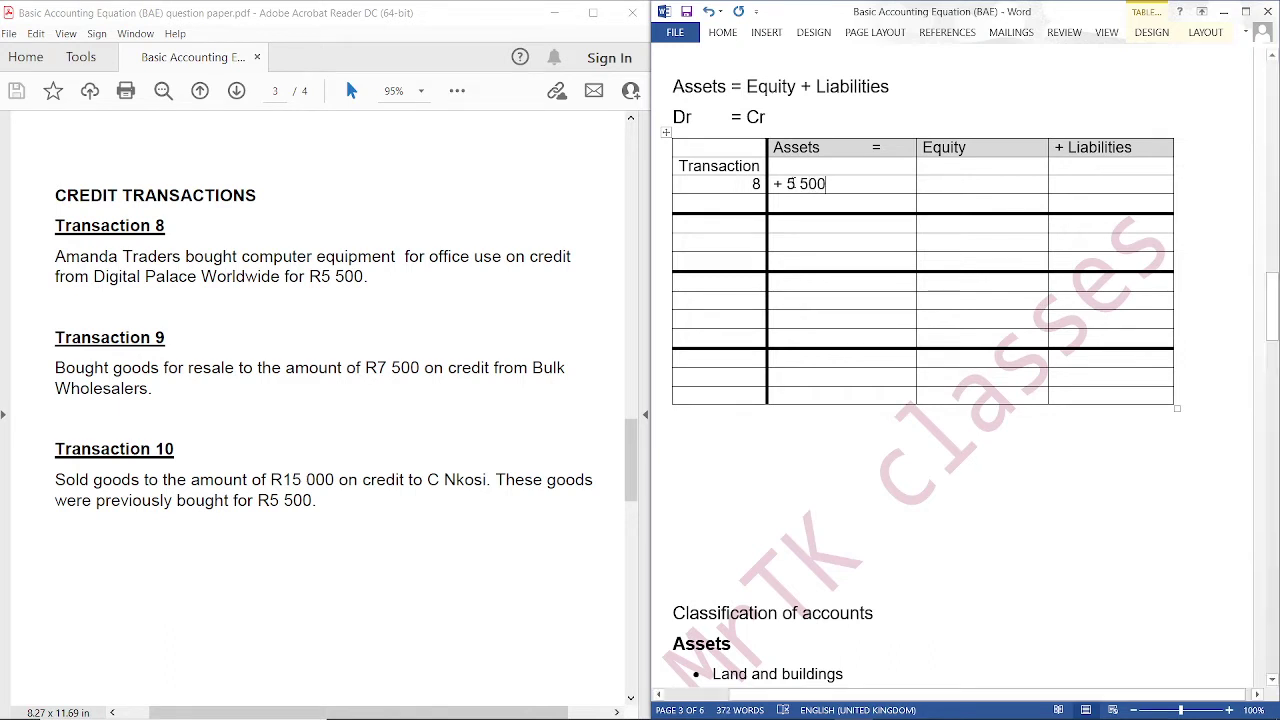
click(787, 184)
key(BackSpace)
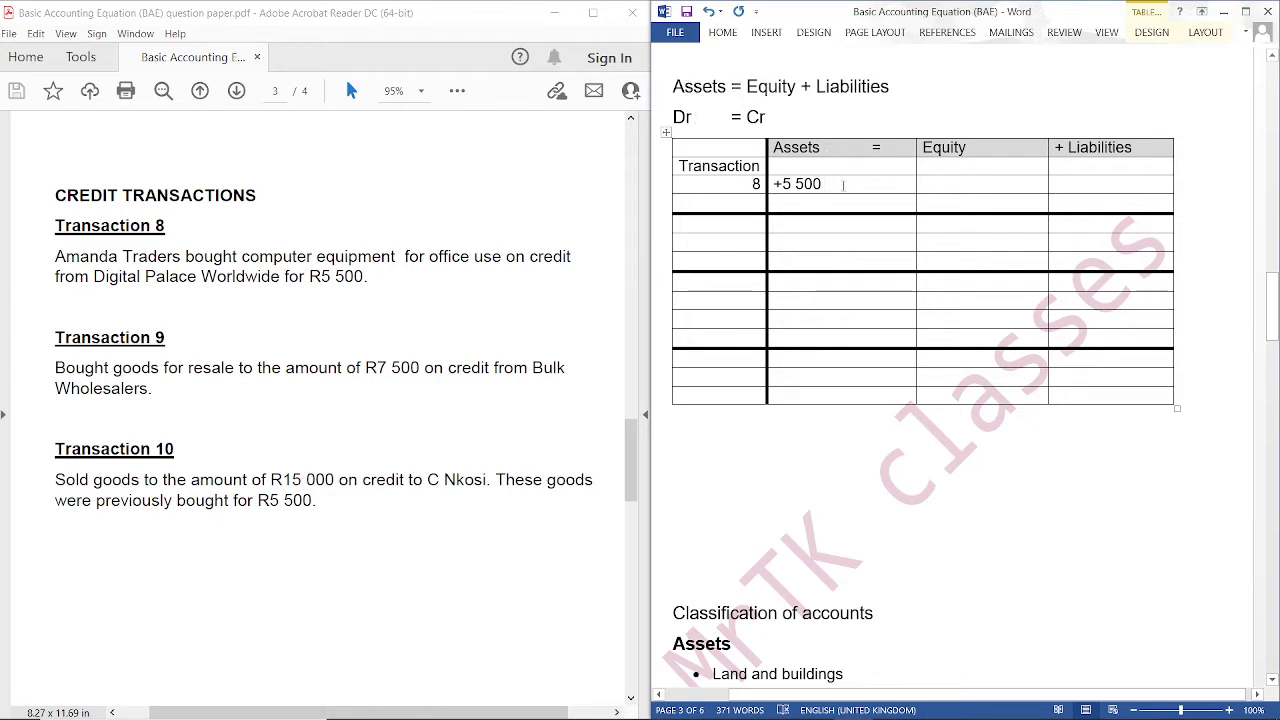
text(Dr C)
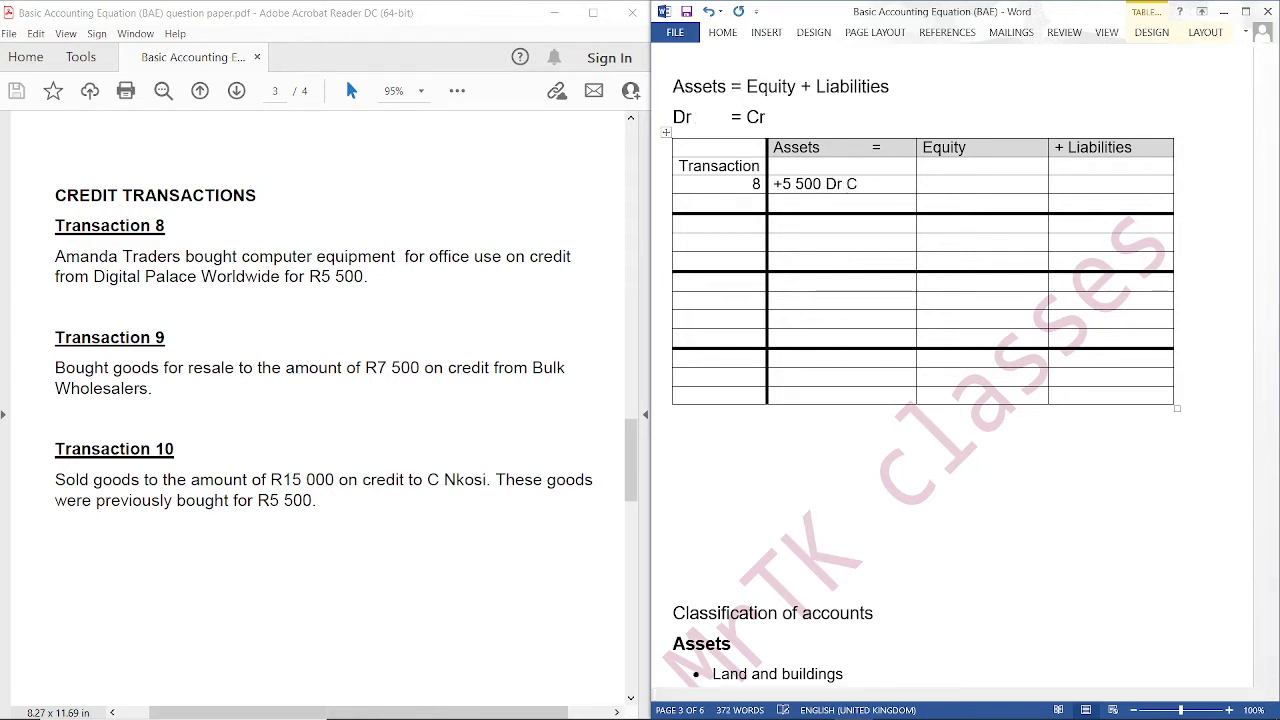
text(omputer equ)
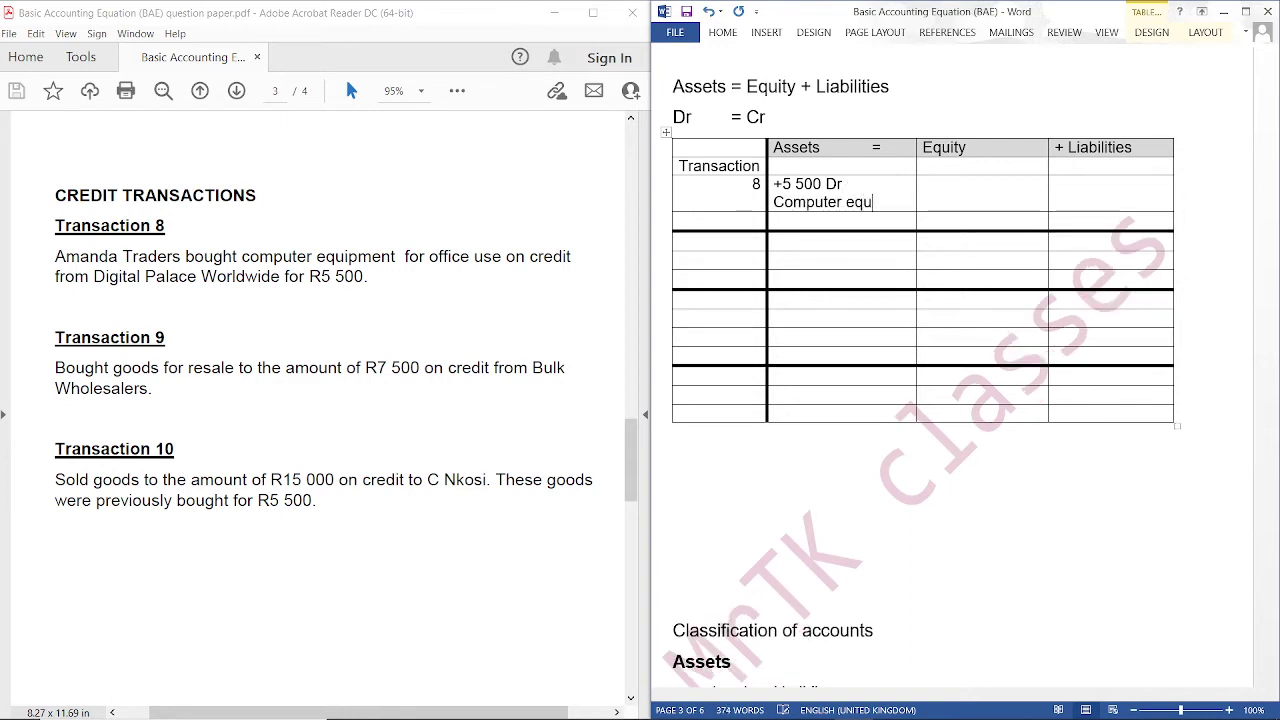
text(ipment)
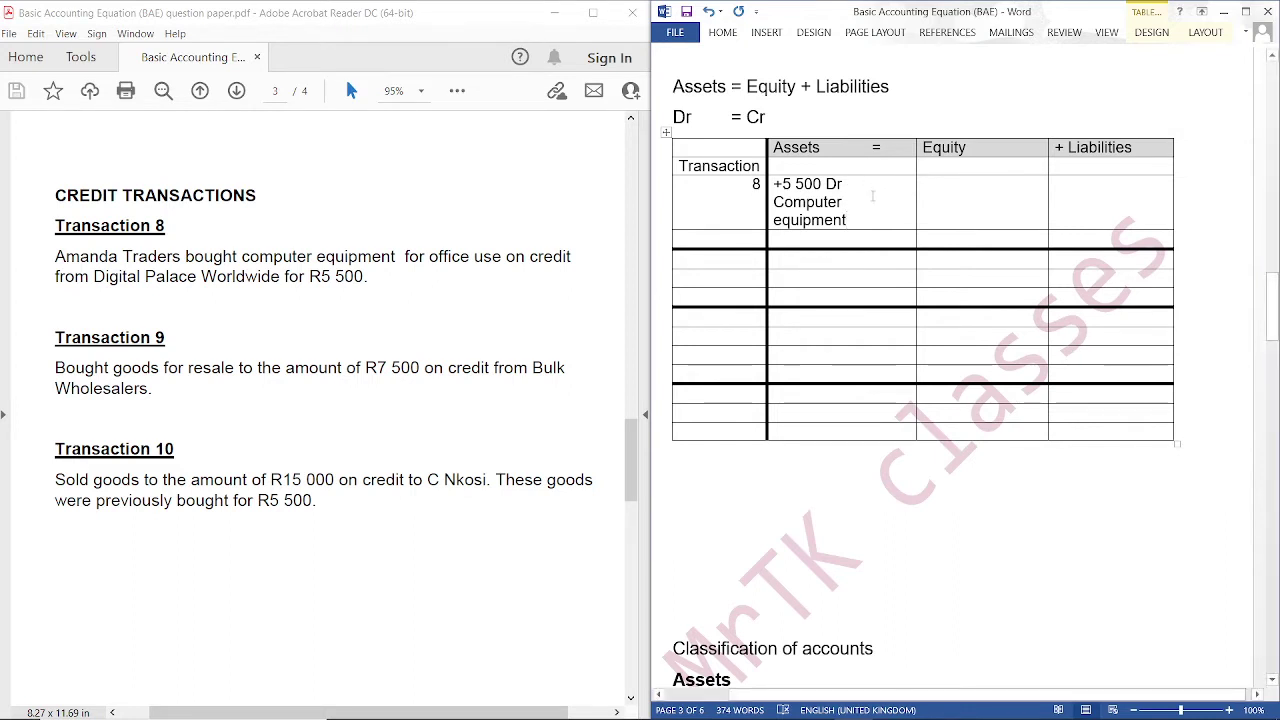
For transaction 8, enter 0 under Equity and "+5 500 Cr Trade payables" under Liabilities.
click(943, 184)
text(0)
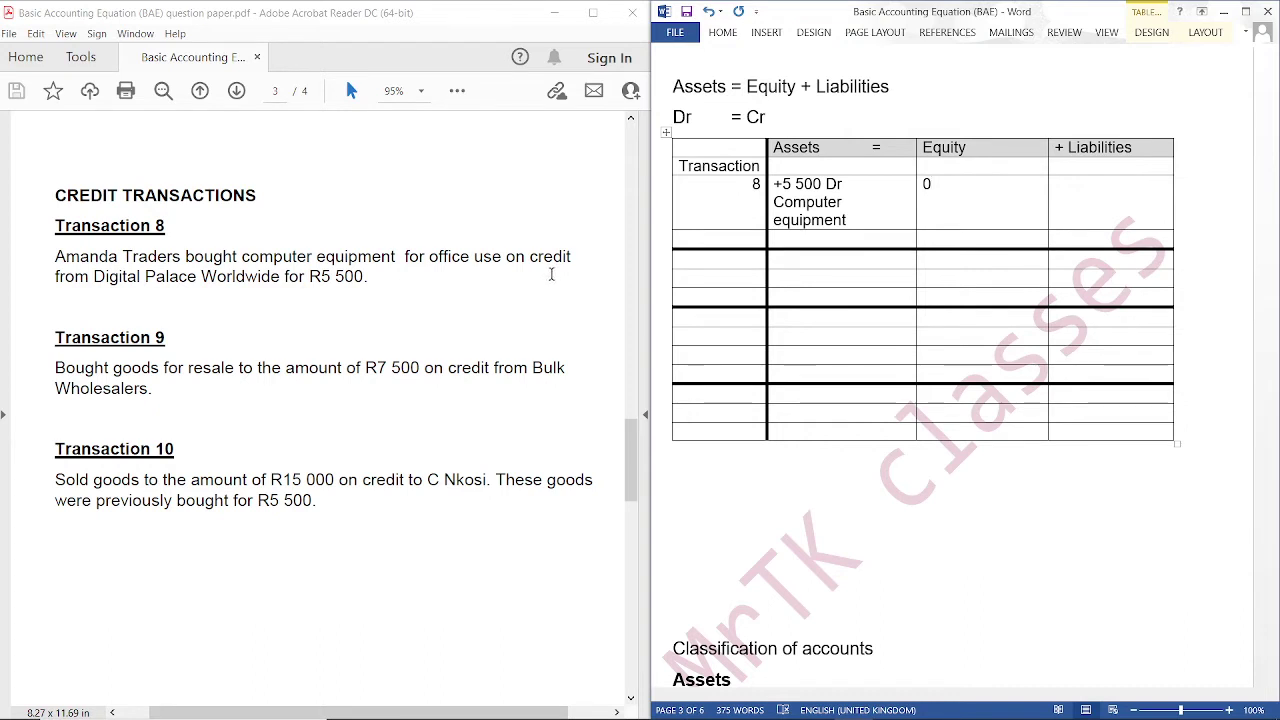
click(1077, 199)
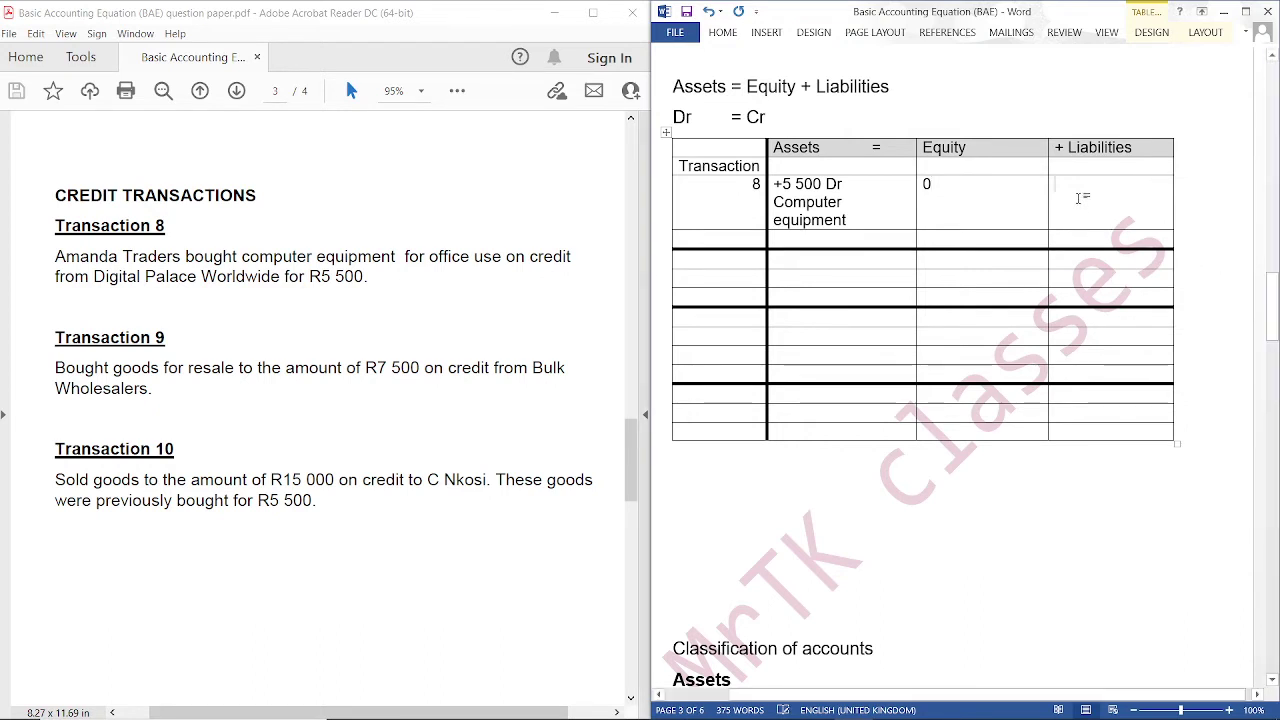
text(+5 500)
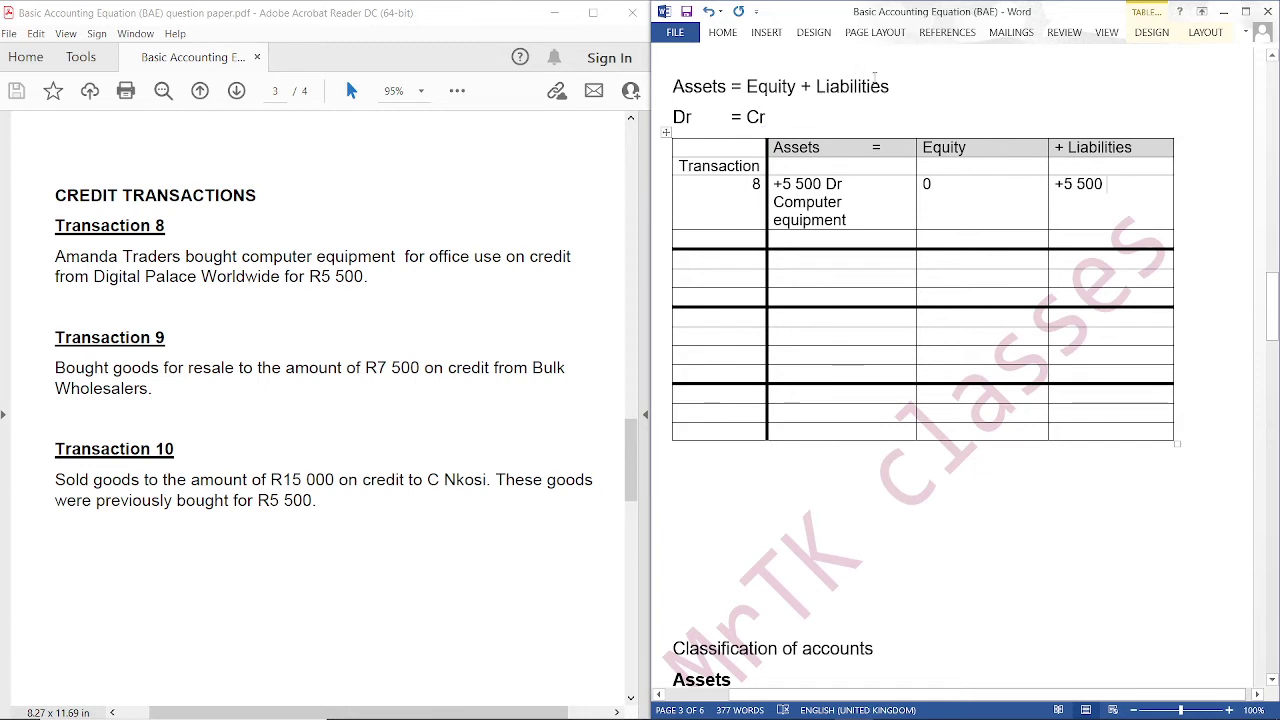
mouse_move(916, 131)
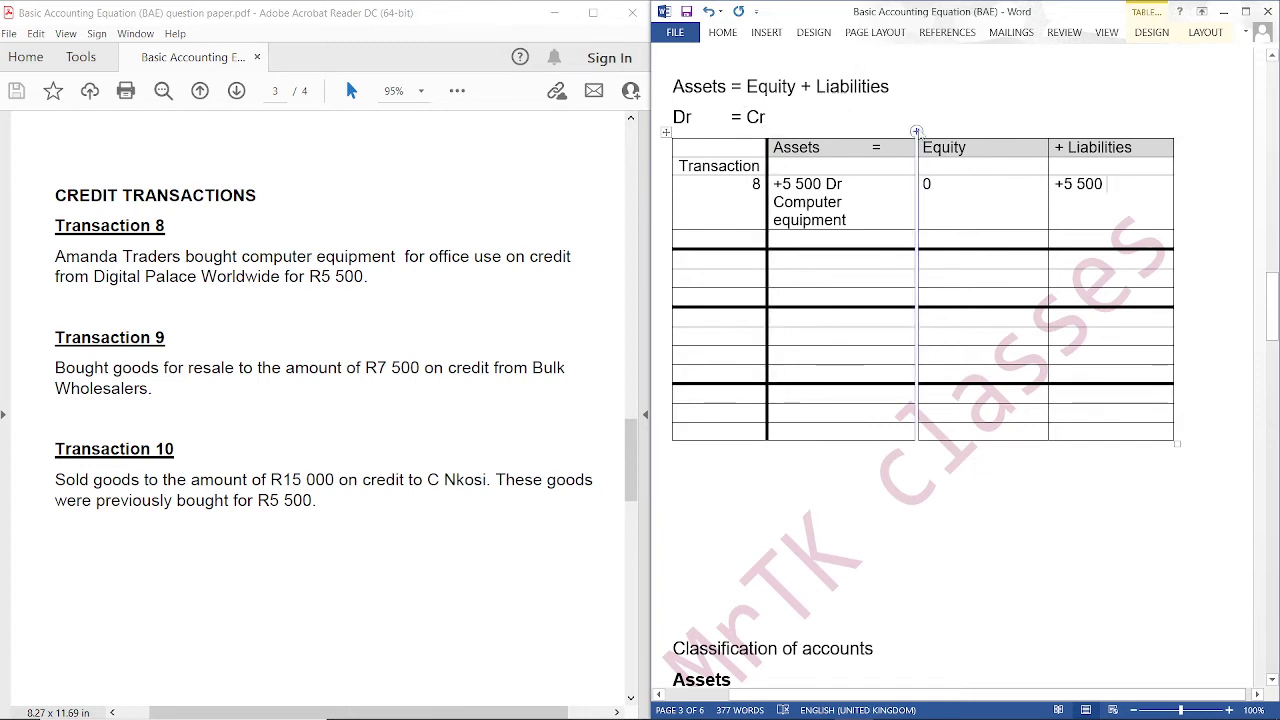
text(Cr)
text( T)
text(r)
text(ade)
text(yables)
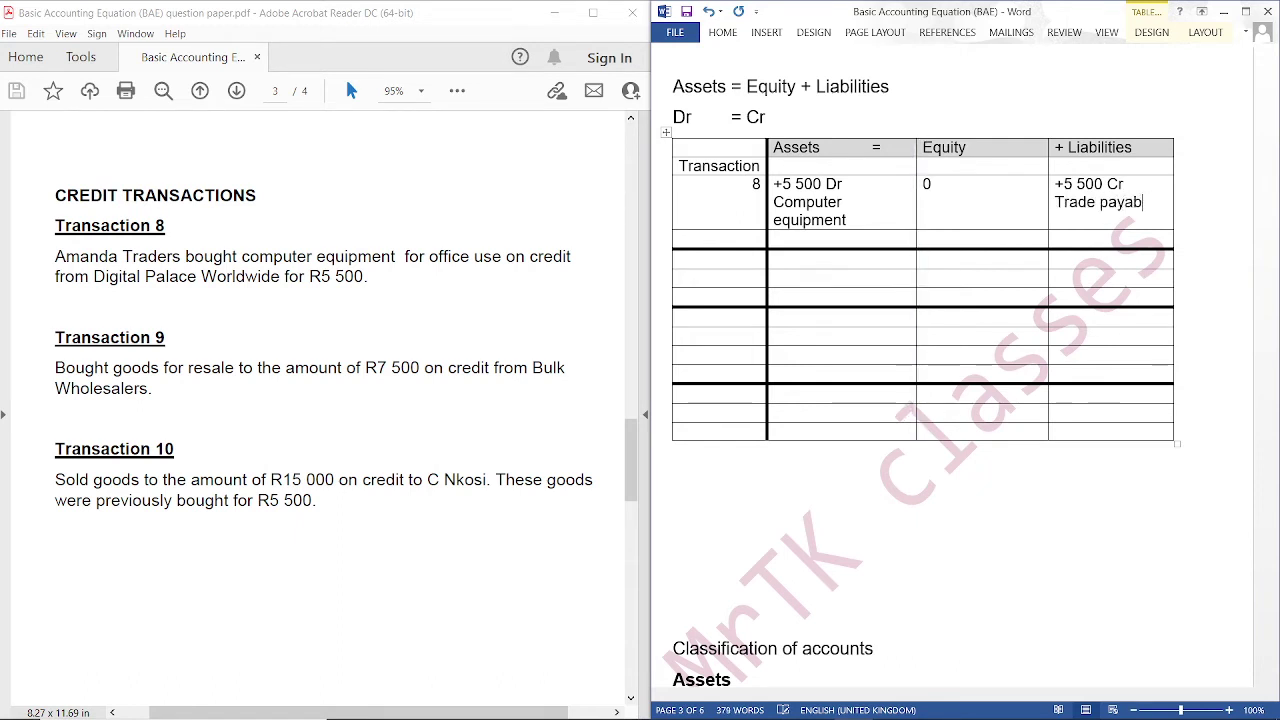
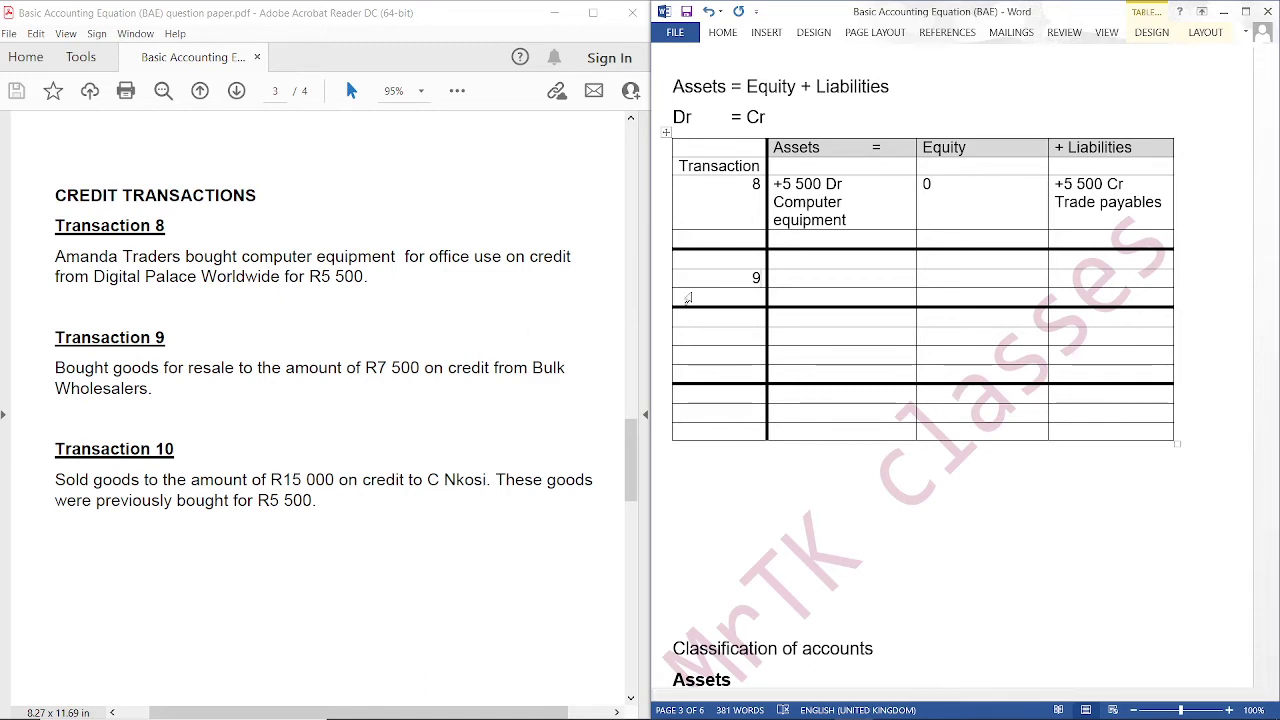
Enter "+7 500 Dr Inventory" under Assets in the transaction 9 row.
click(791, 280)
text(+7 500 Dr)
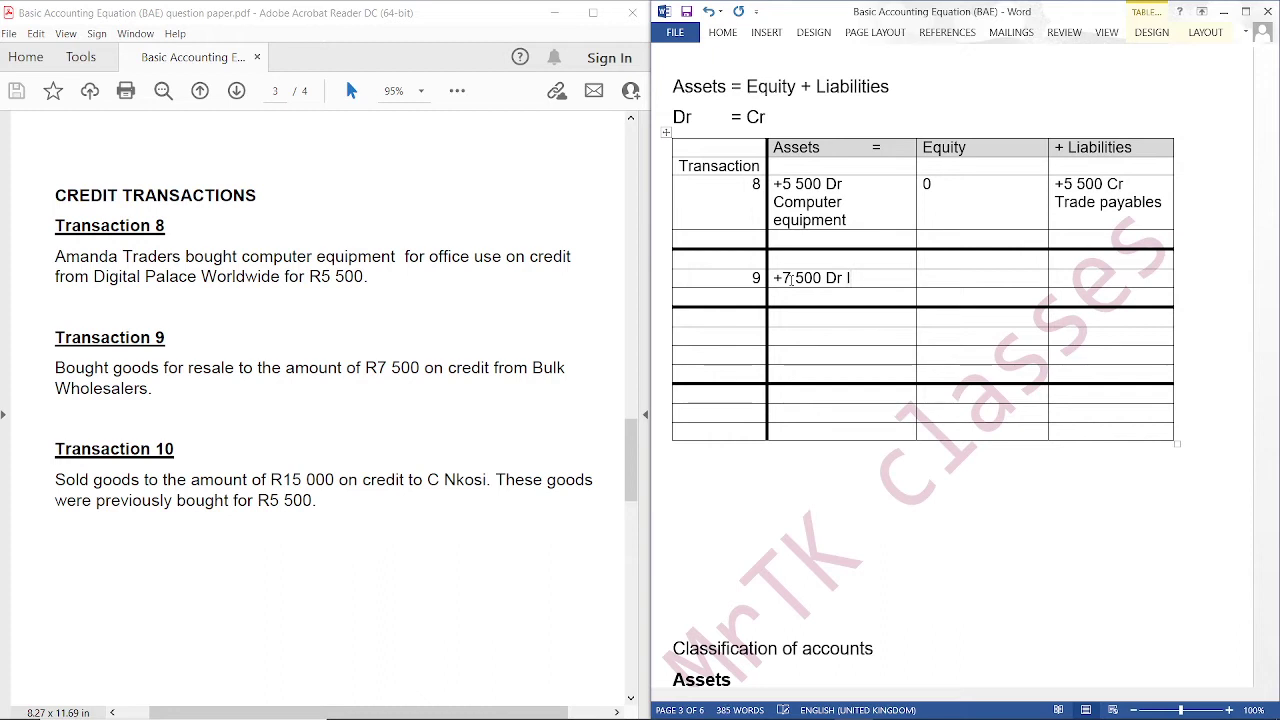
text( Inventory)
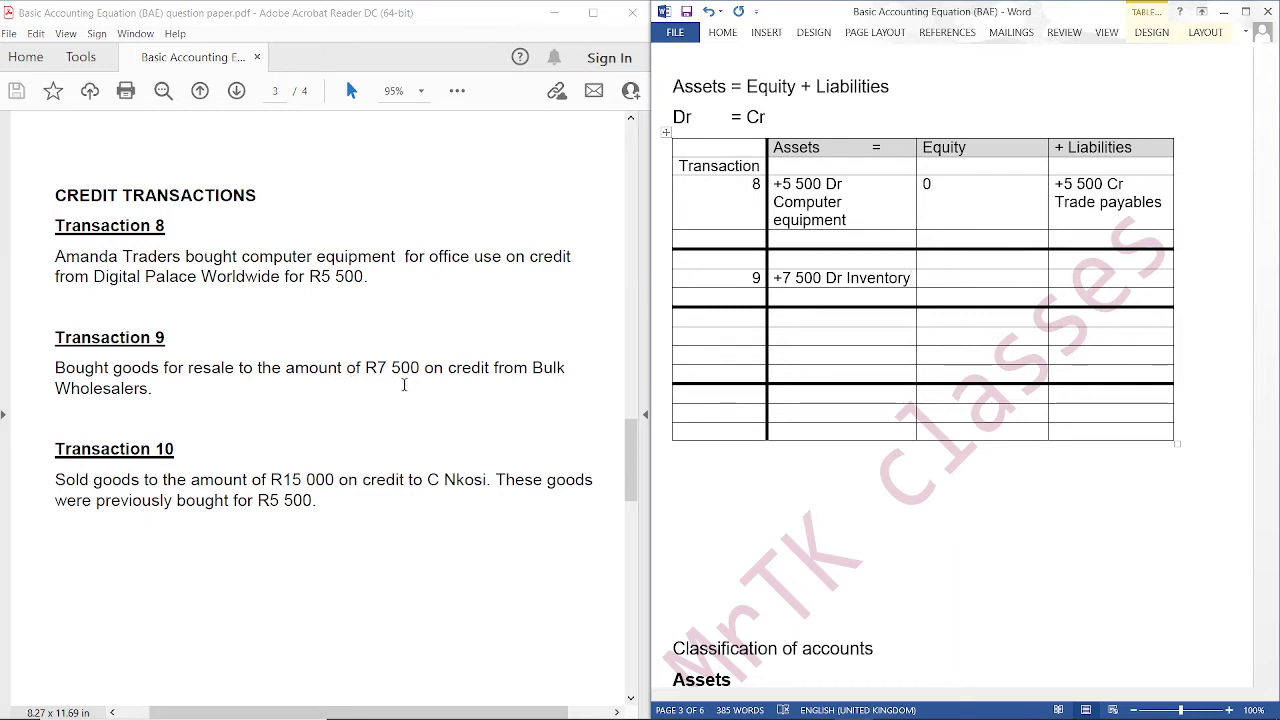
For transaction 9, enter 0 under Equity and "+7 500 Cr Trade payables" under Liabilities.
click(952, 286)
text(0)
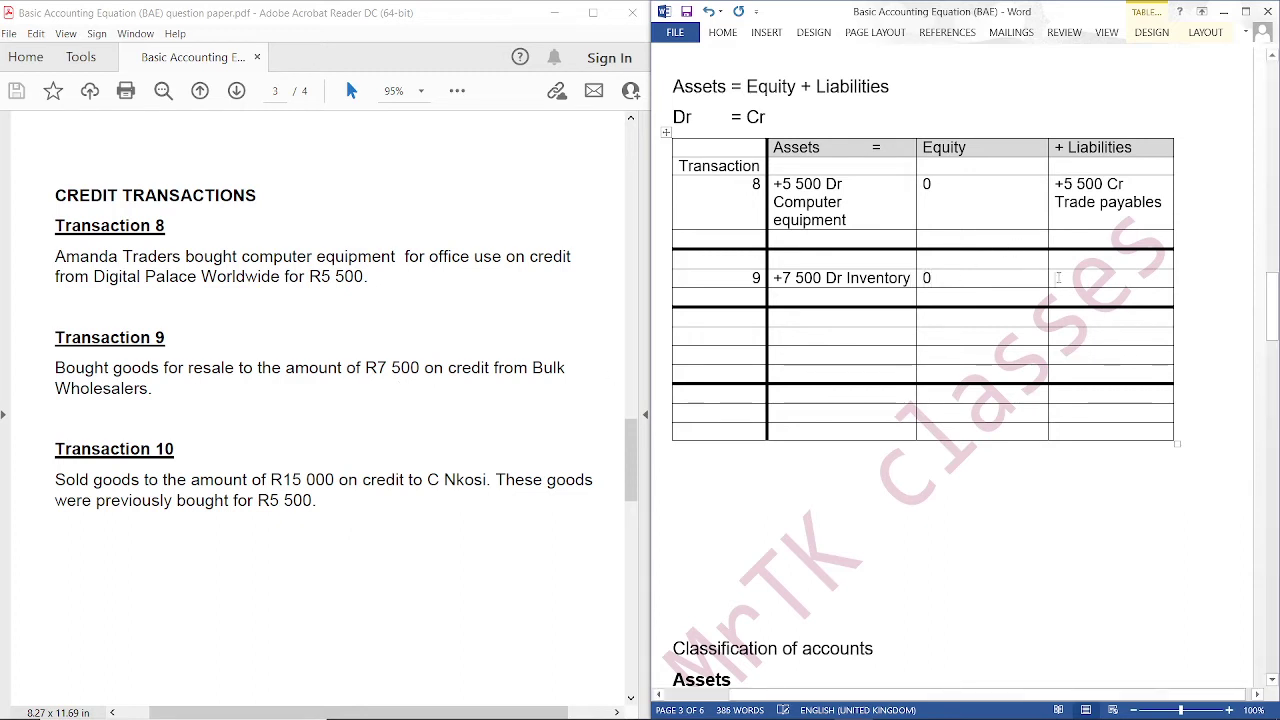
click(1056, 277)
text(+)
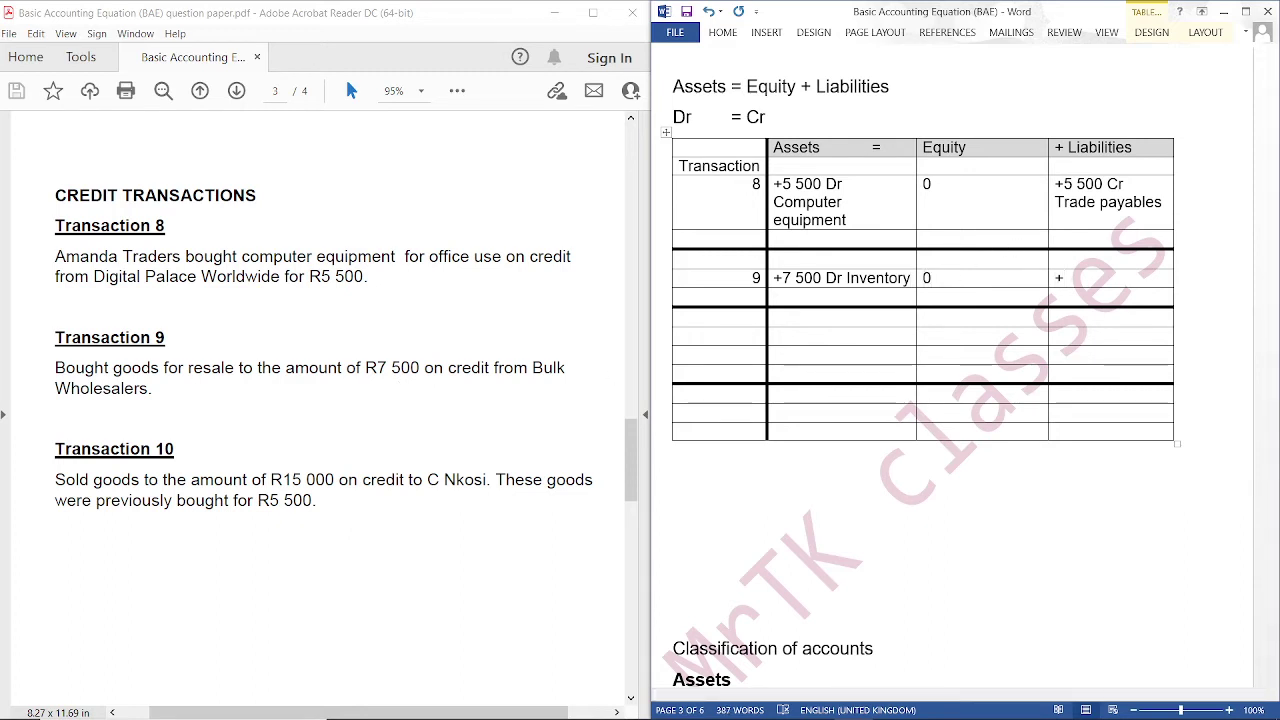
text(7 500 Cr Trade pa)
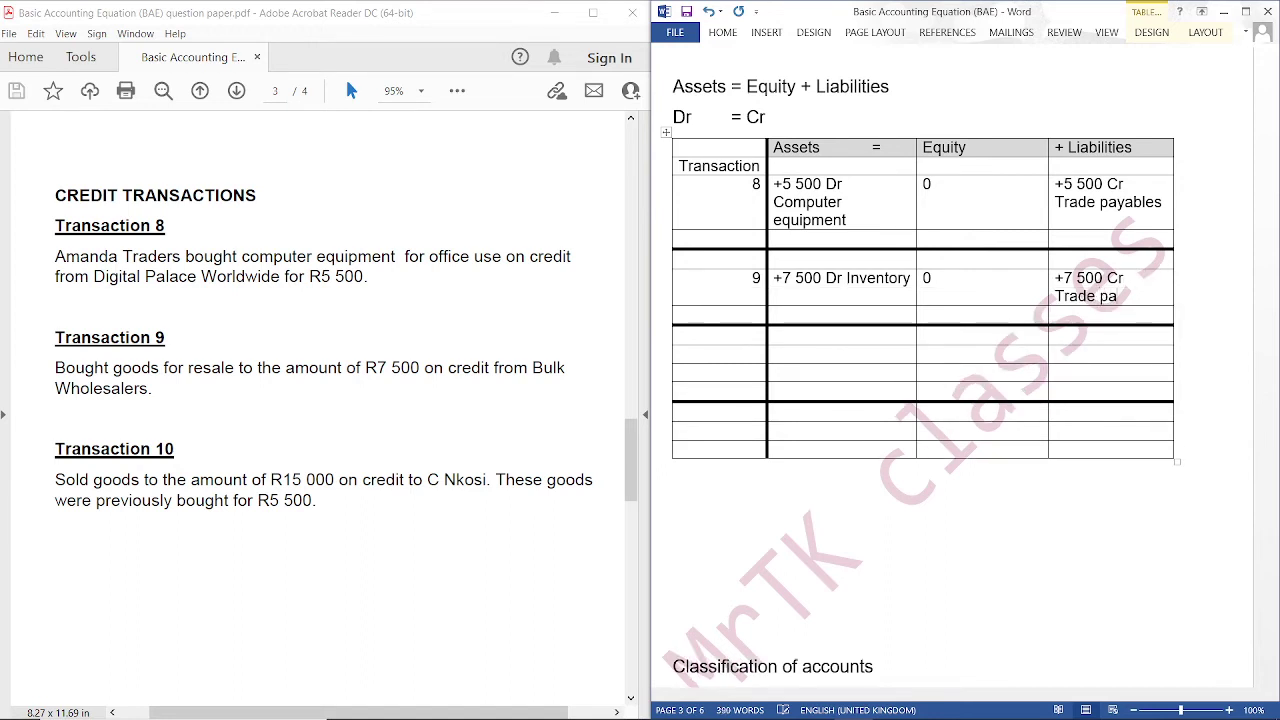
text(yables)
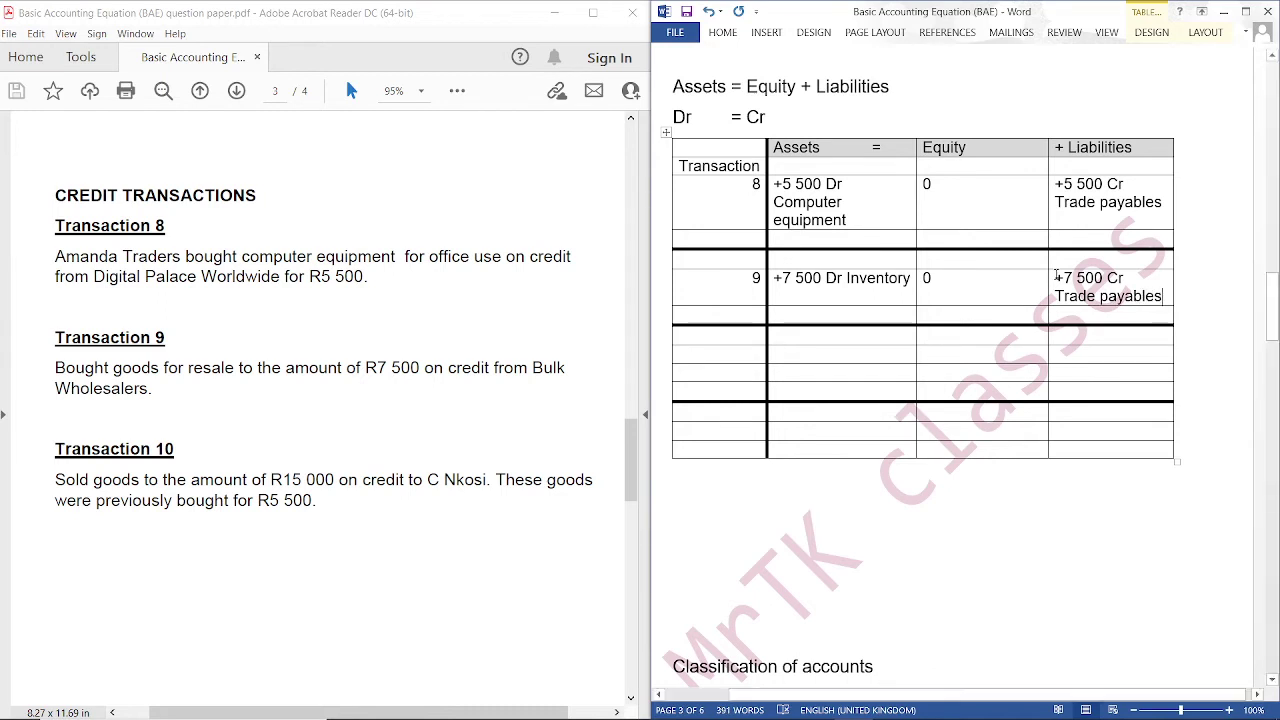
Number the row in the next table section as transaction 10 and enter "+15 000 Dr Trade receivables" under Assets.
click(743, 363)
text(10)
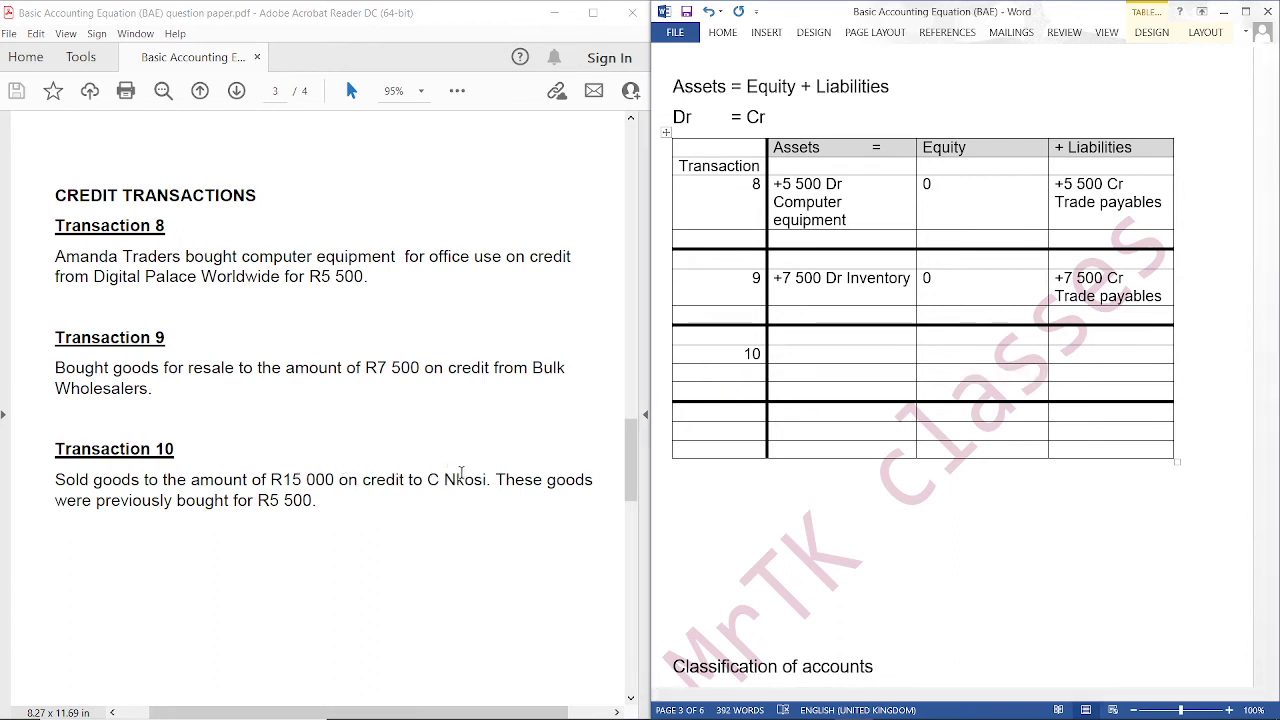
text(+15 000)
text(Dr Tr)
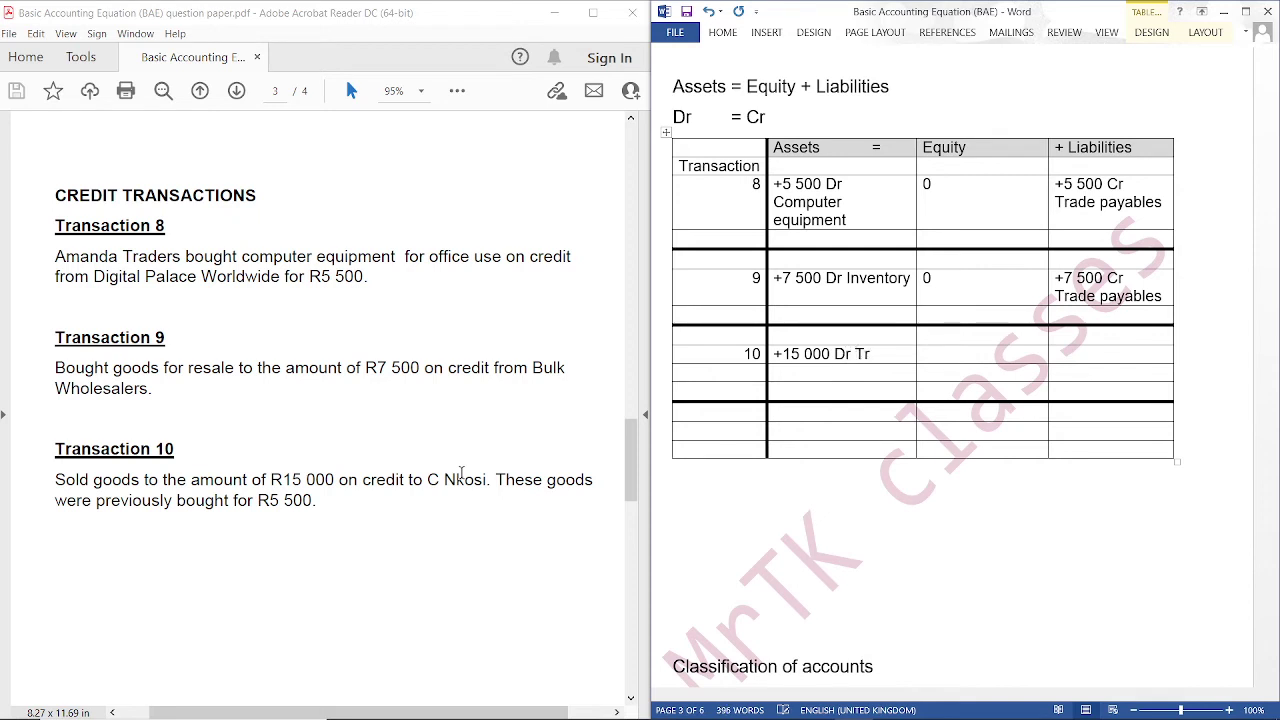
text(ade rec)
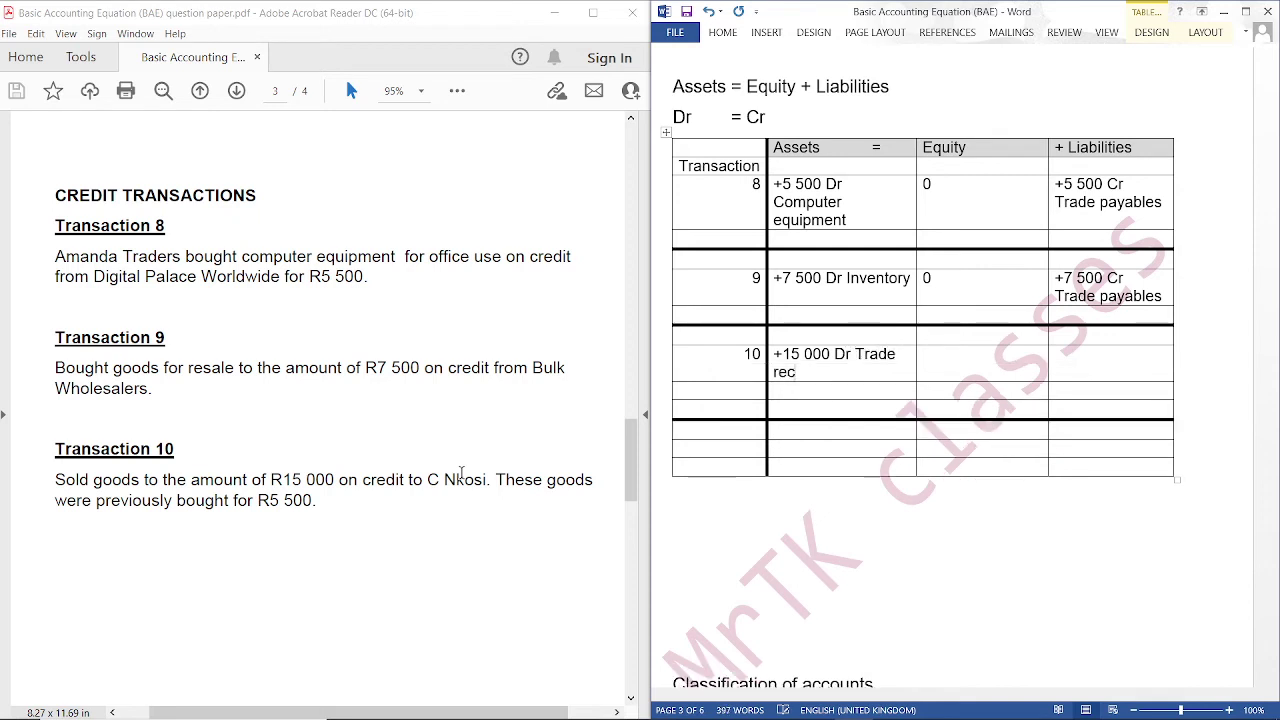
text(eivables)
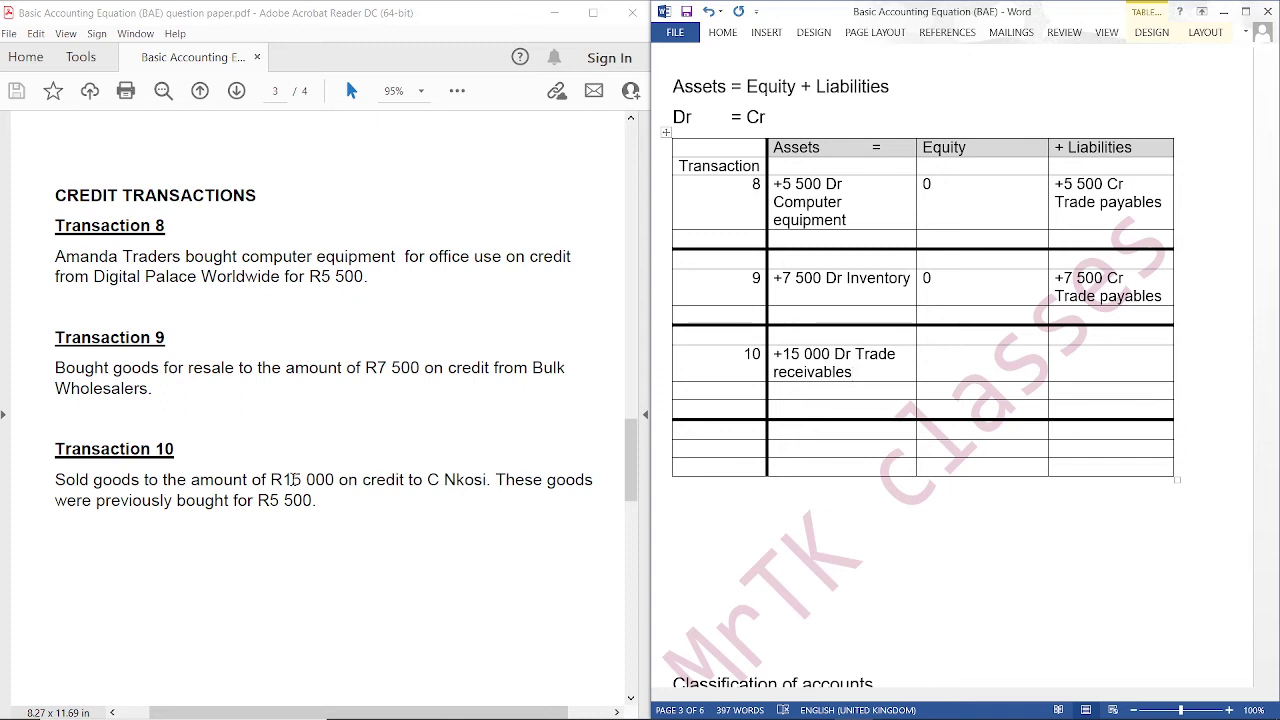
For transaction 10, enter "+15 000 Cr Sales" under Equity and 0 under Liabilities.
click(951, 366)
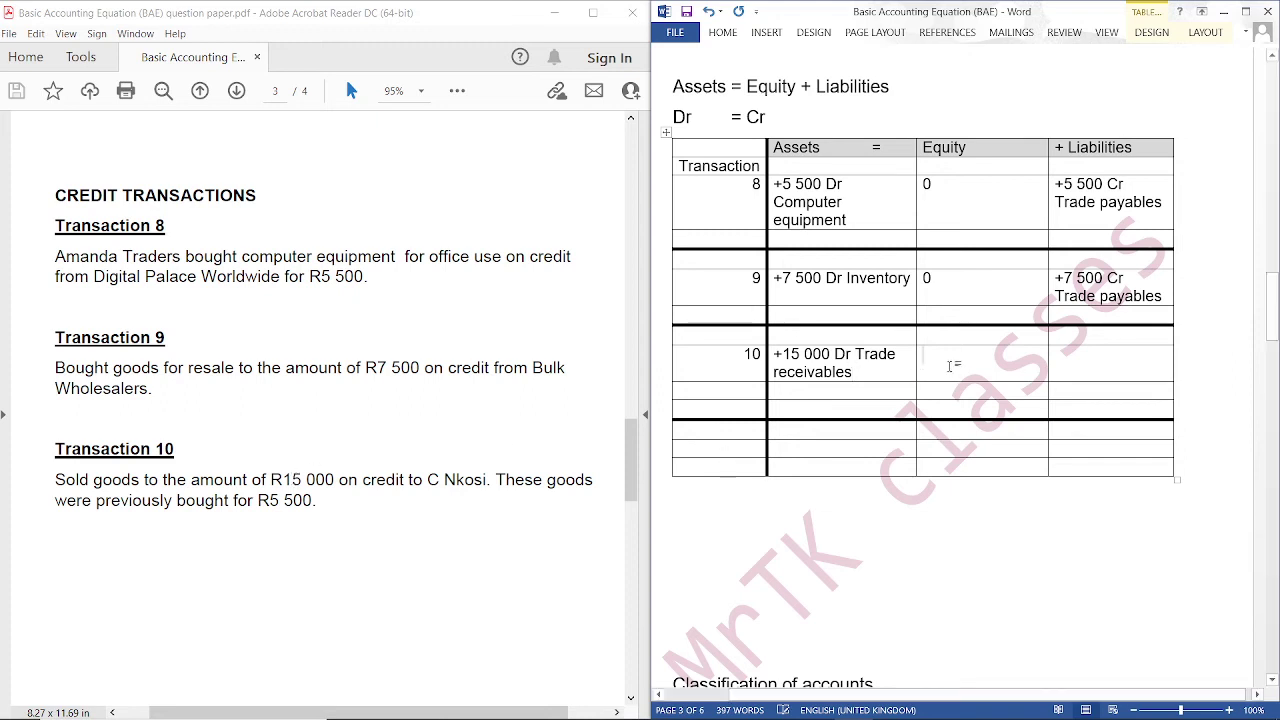
text(+)
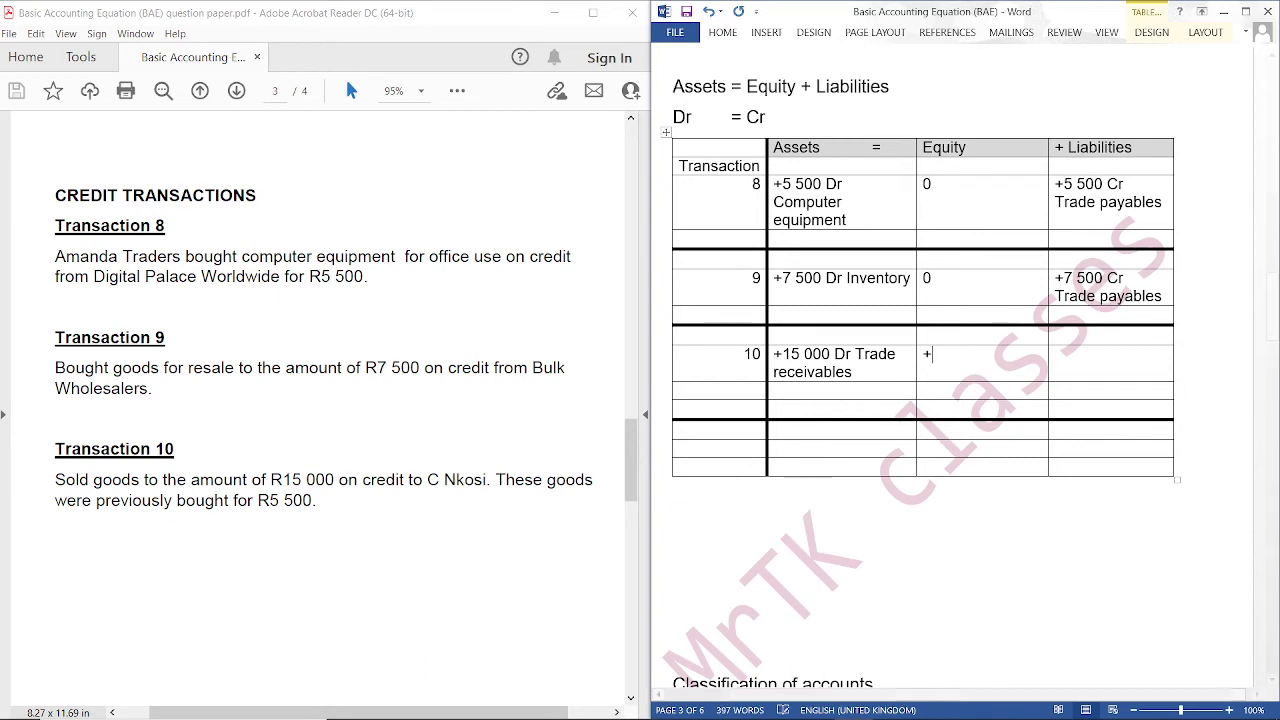
text(15 000 Cr Sales)
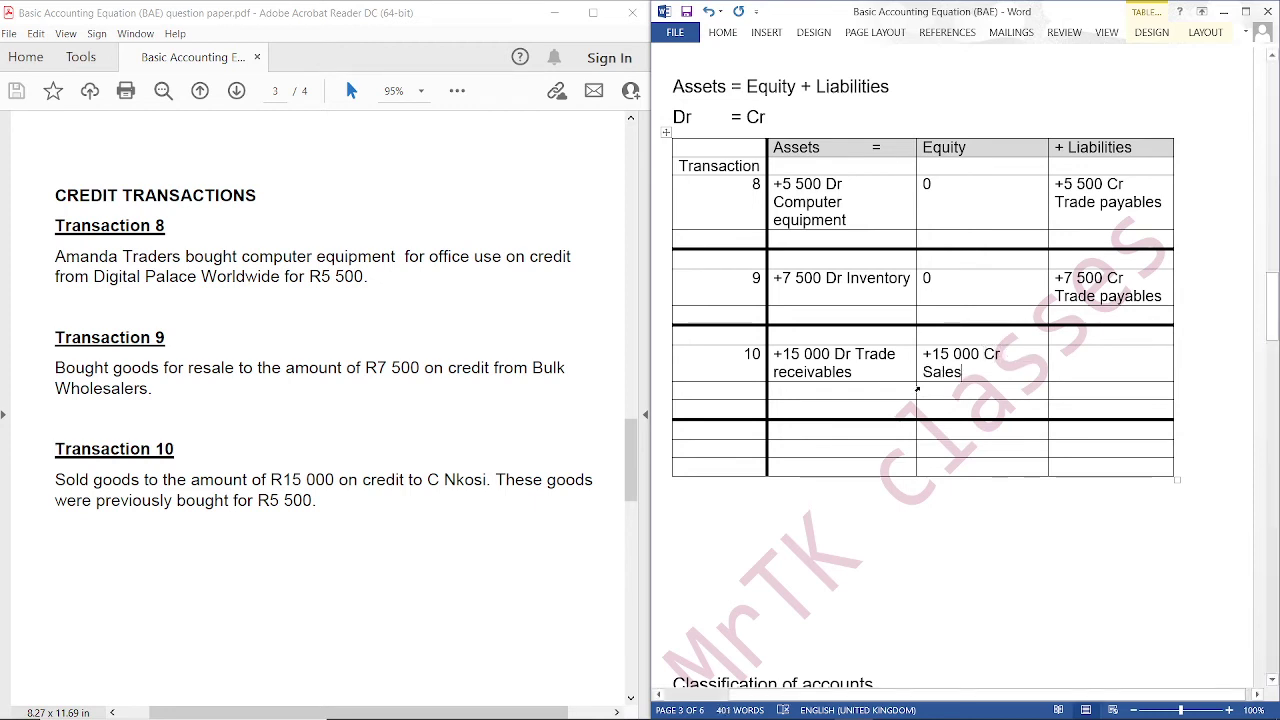
scroll(898, 530, down, 10)
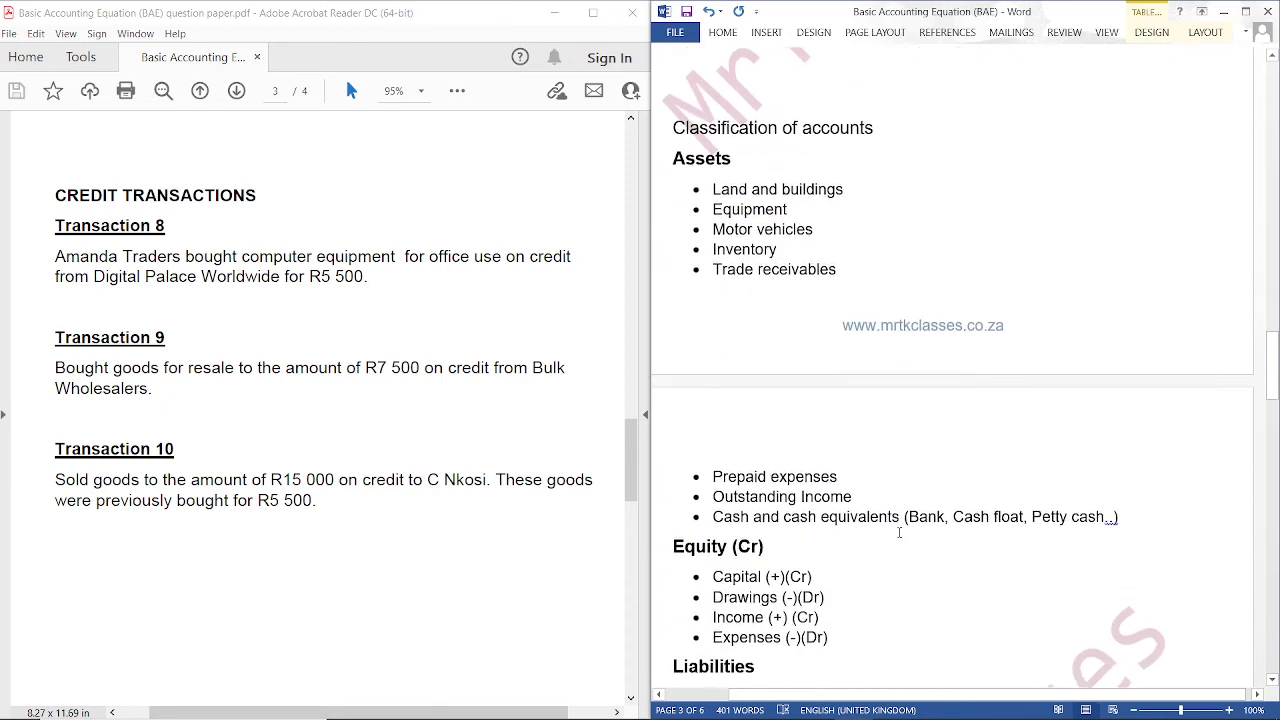
scroll(899, 532, down, 2)
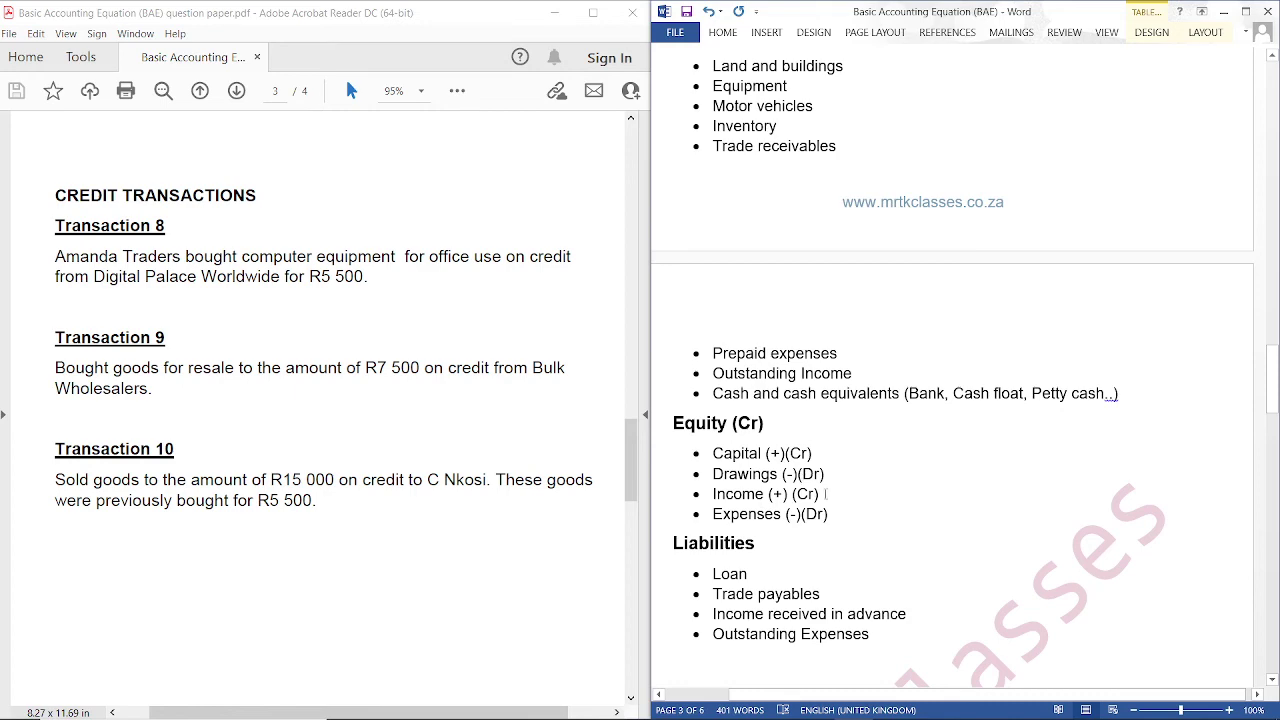
scroll(951, 452, up, 12)
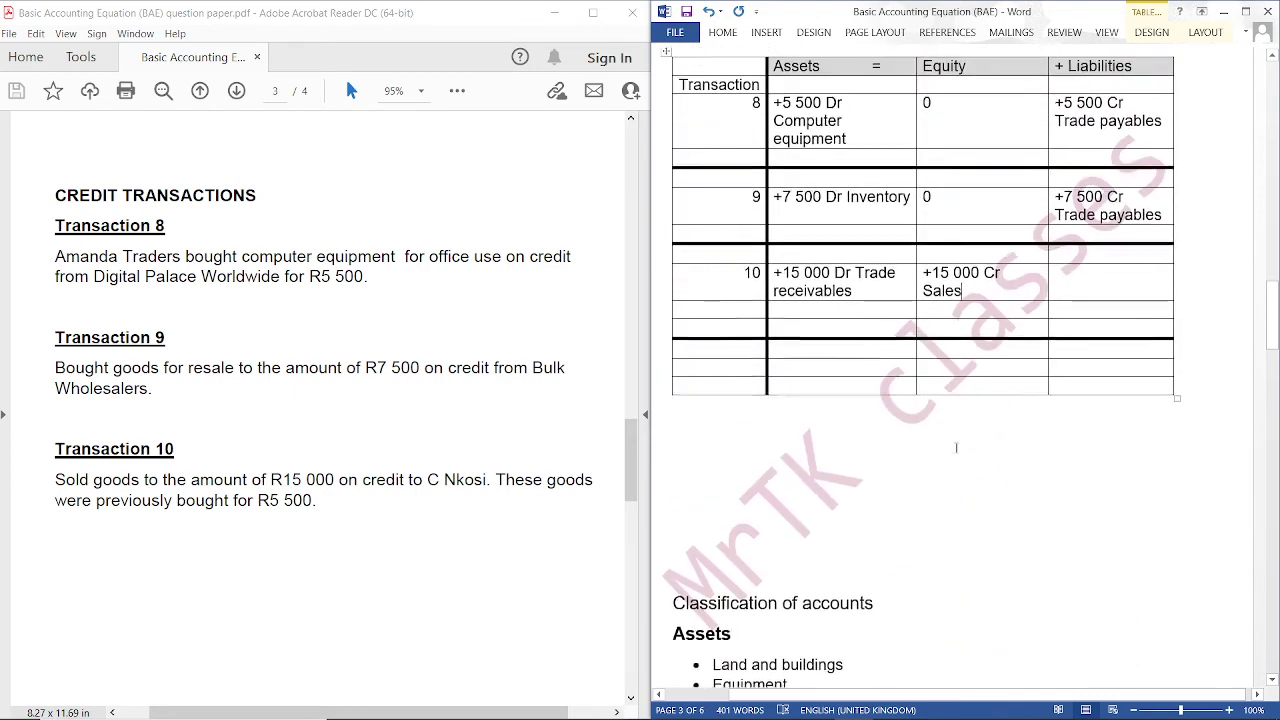
click(992, 412)
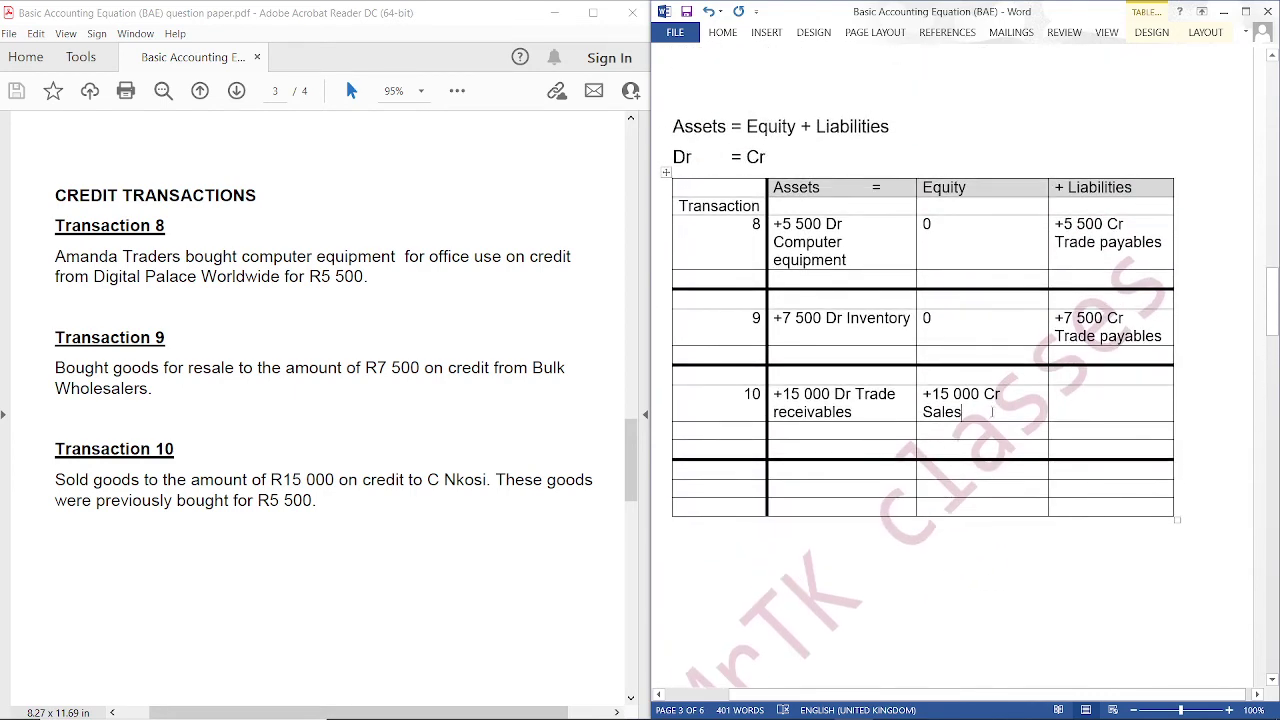
click(1092, 400)
text(0)
Enter "-5 500 Cr Inventory" under Assets in the last row of the transaction 10 section.
click(808, 448)
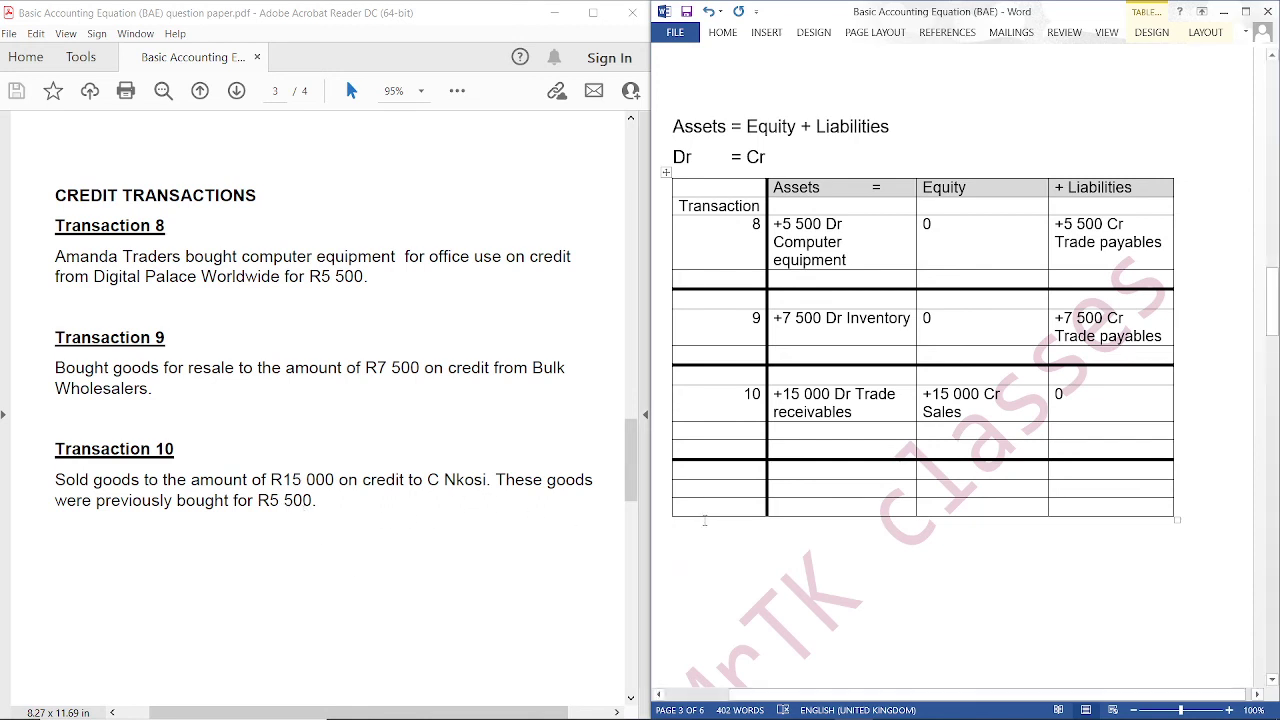
text(- 5)
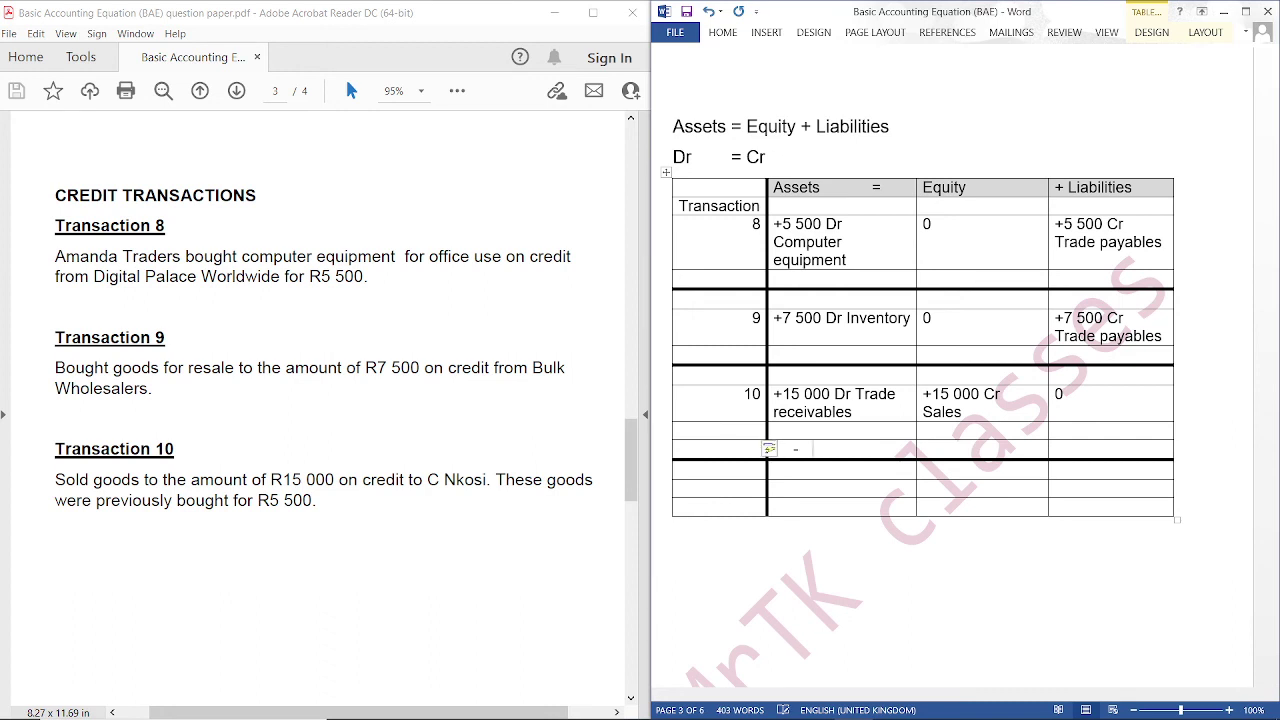
key(BackSpace)
text(-5 500 Cr Inve)
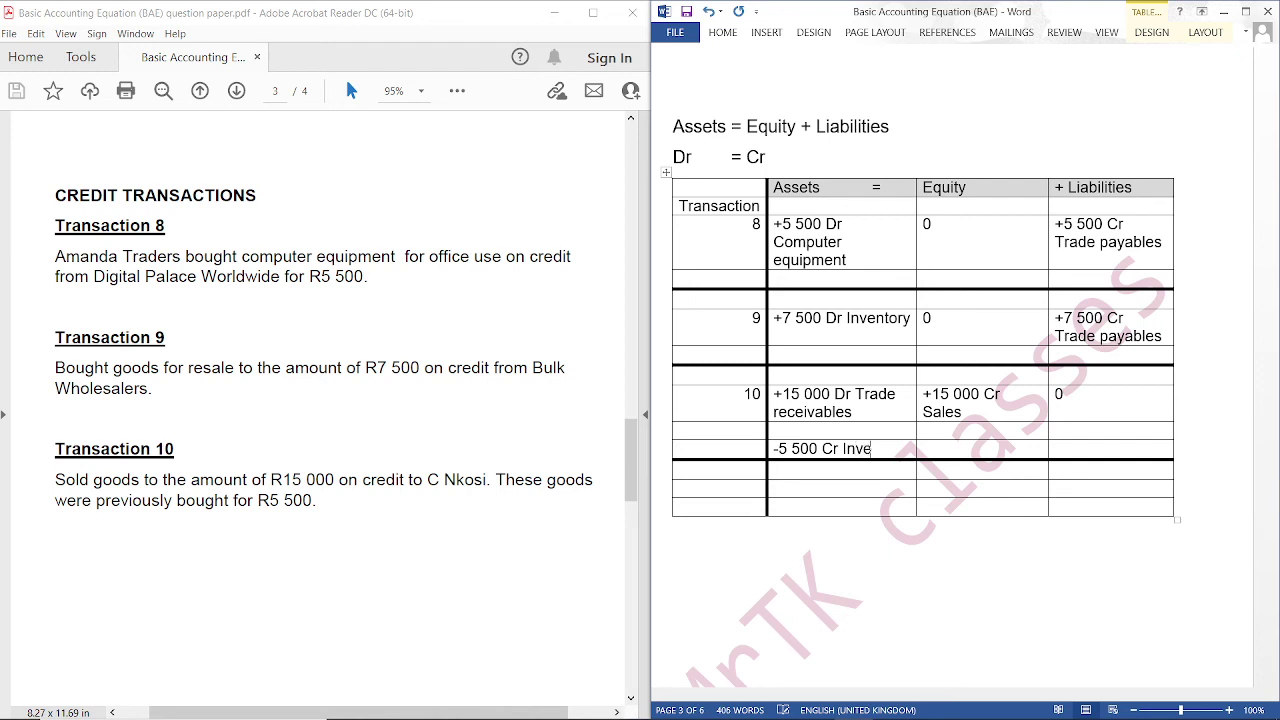
text(ntory)
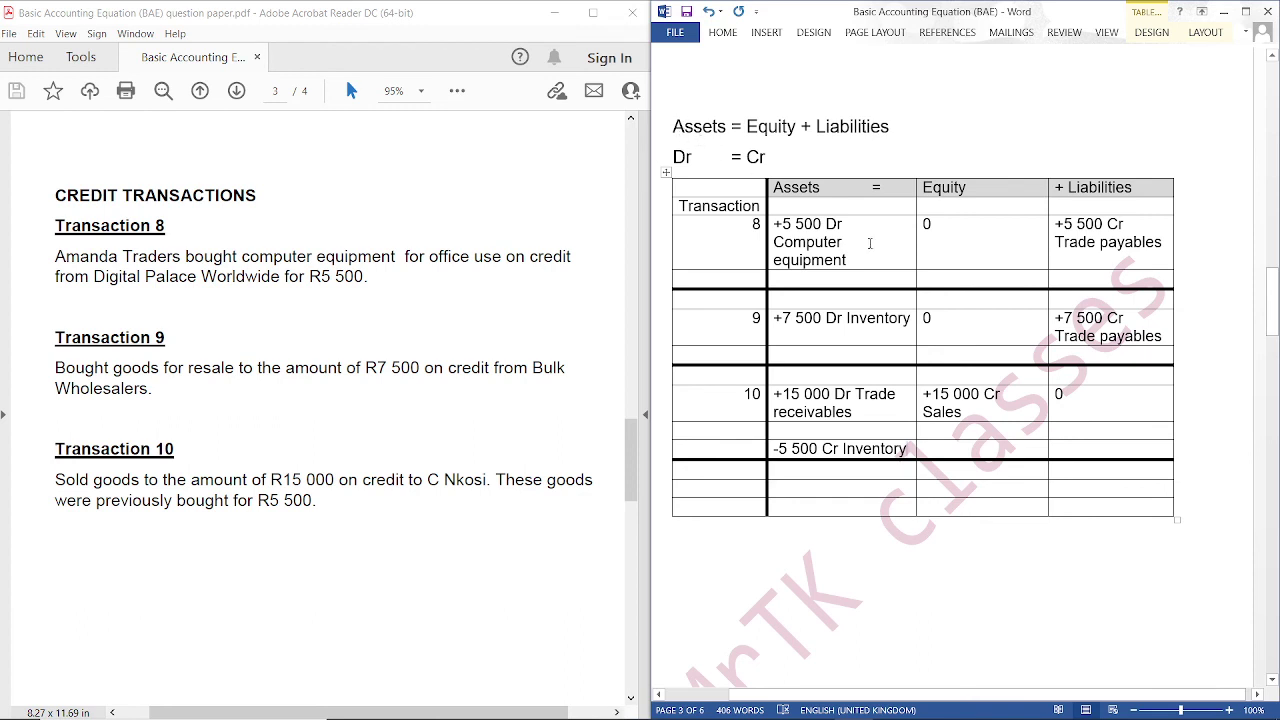
Beside the transaction 10 inventory entry, enter "-5 500 Dr Cost of sales" under Equity and 0 under Liabilities.
click(960, 442)
text(-5 500 )
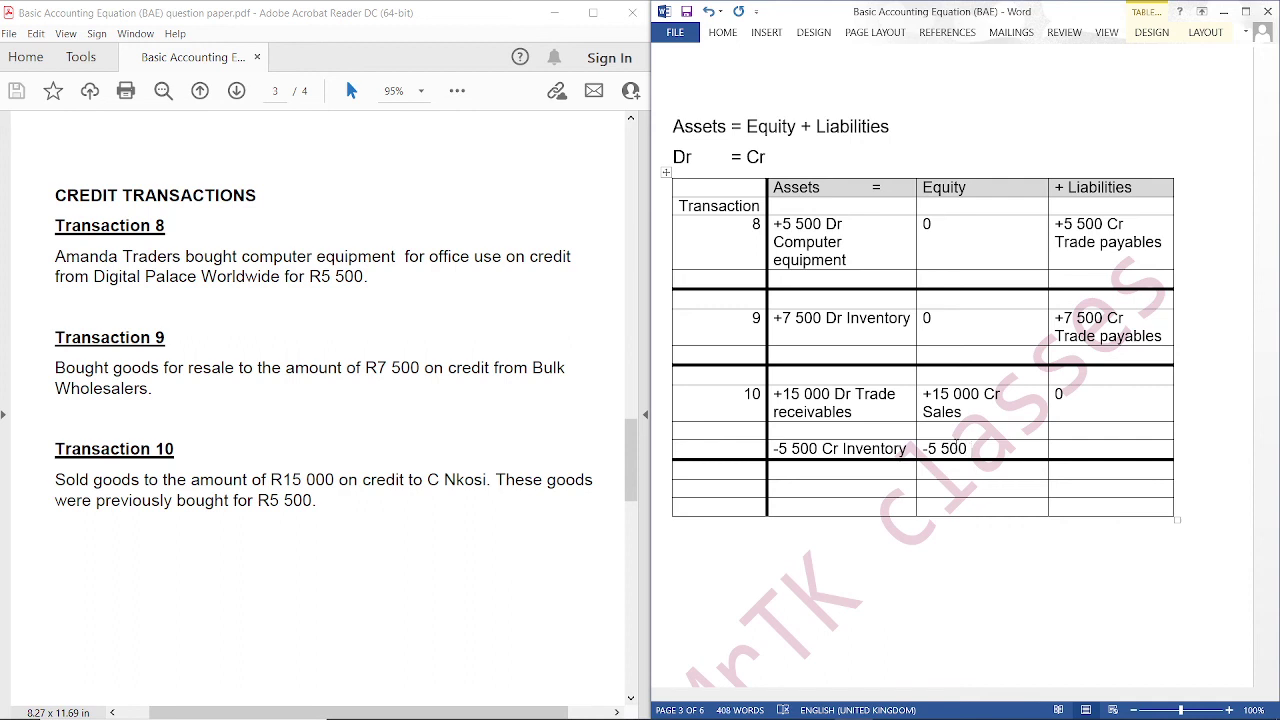
text(Dr Cost of sales)
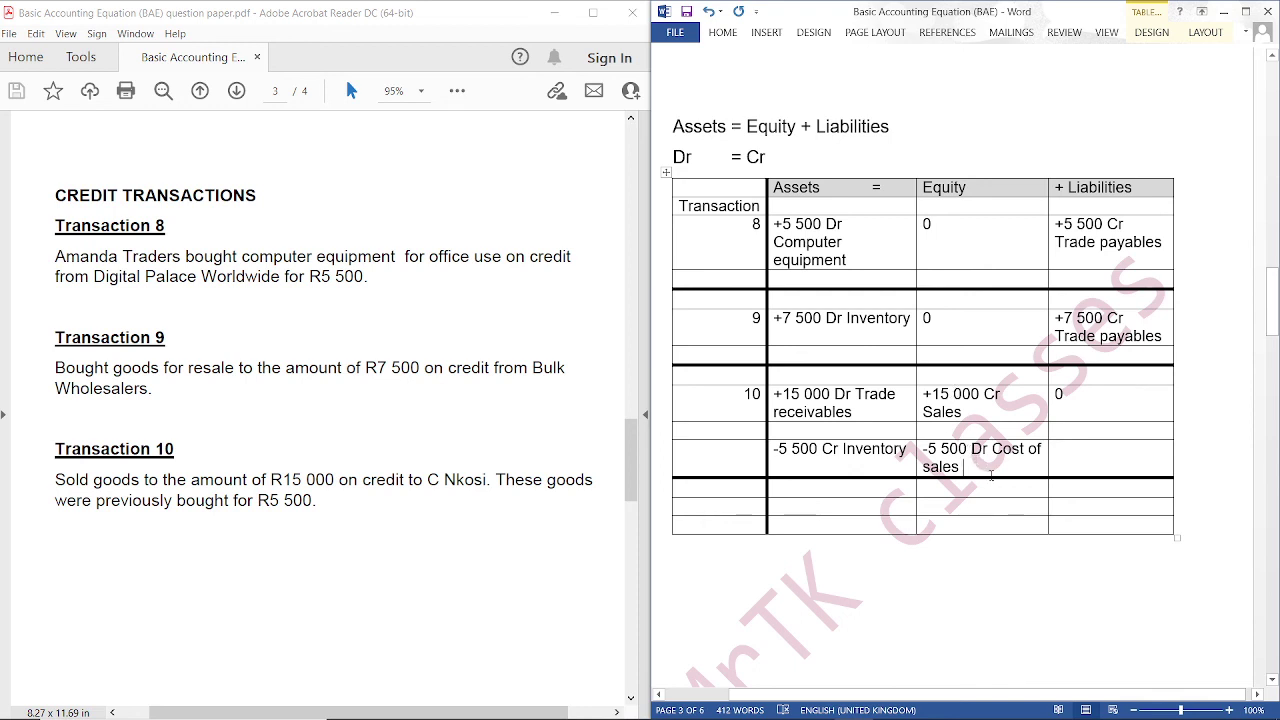
click(1110, 460)
text(0)
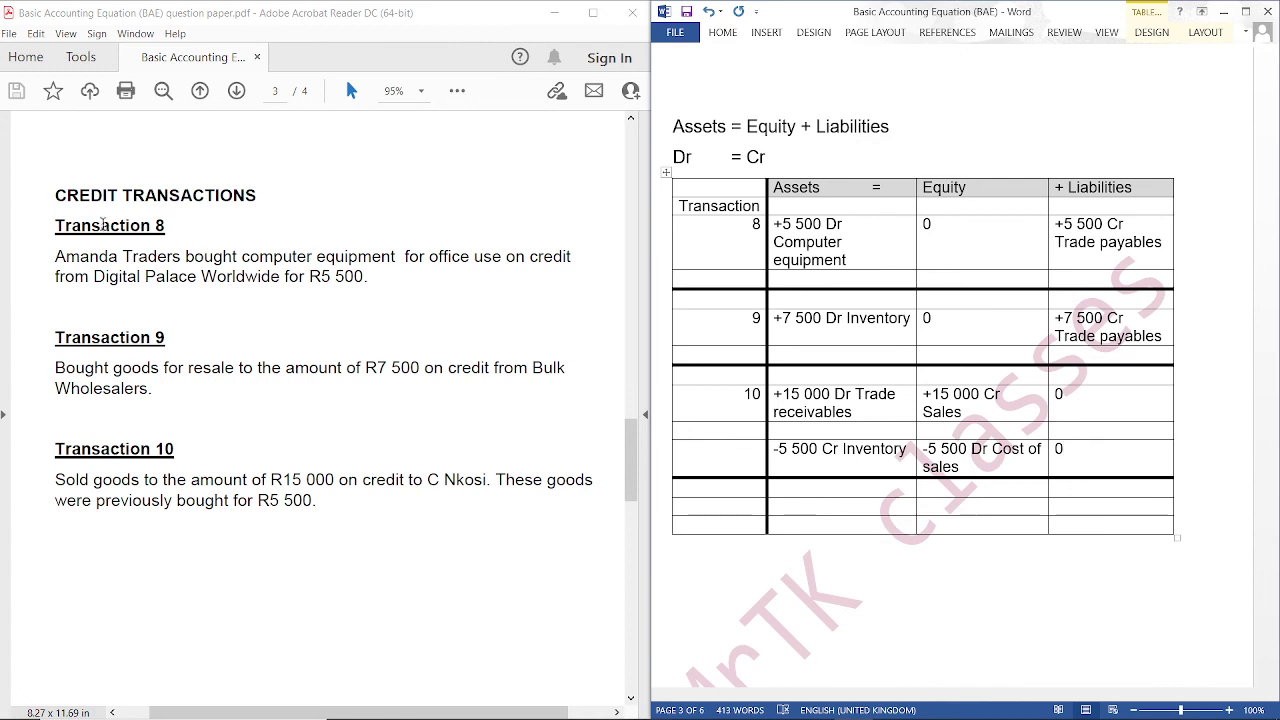
Switch to the question paper in Adobe Acrobat Reader and go to the "General transactions and a few cash transactions" section.
click(402, 424)
scroll(395, 440, down, 3)
scroll(388, 457, down, 15)
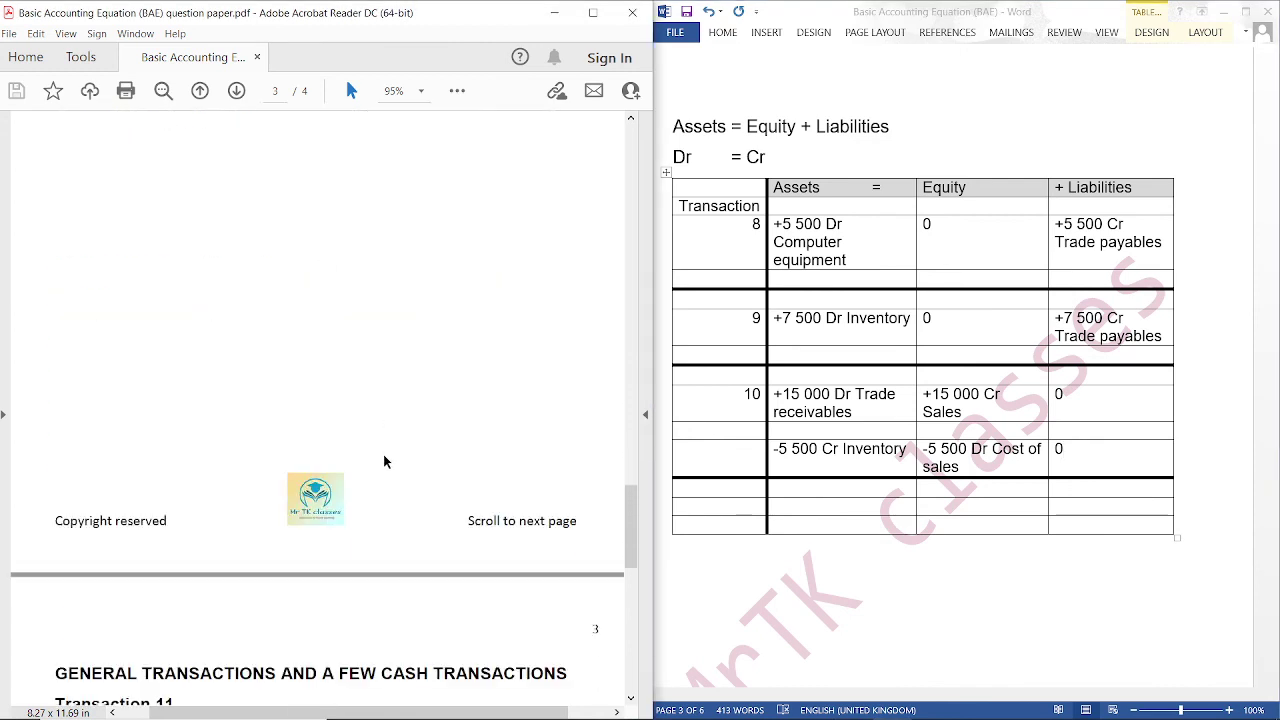